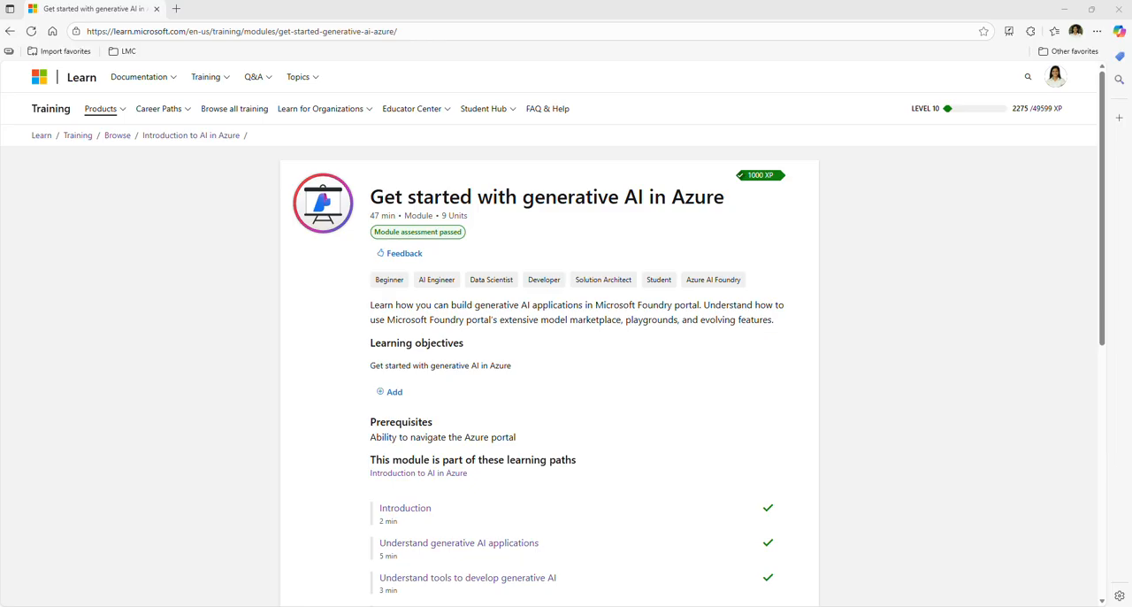
# Open the module's "Exercise - Explore generative AI in Microsoft Foundry portal" unit and launch its exercise instructions
pyautogui.scroll(-3, 968, 342)
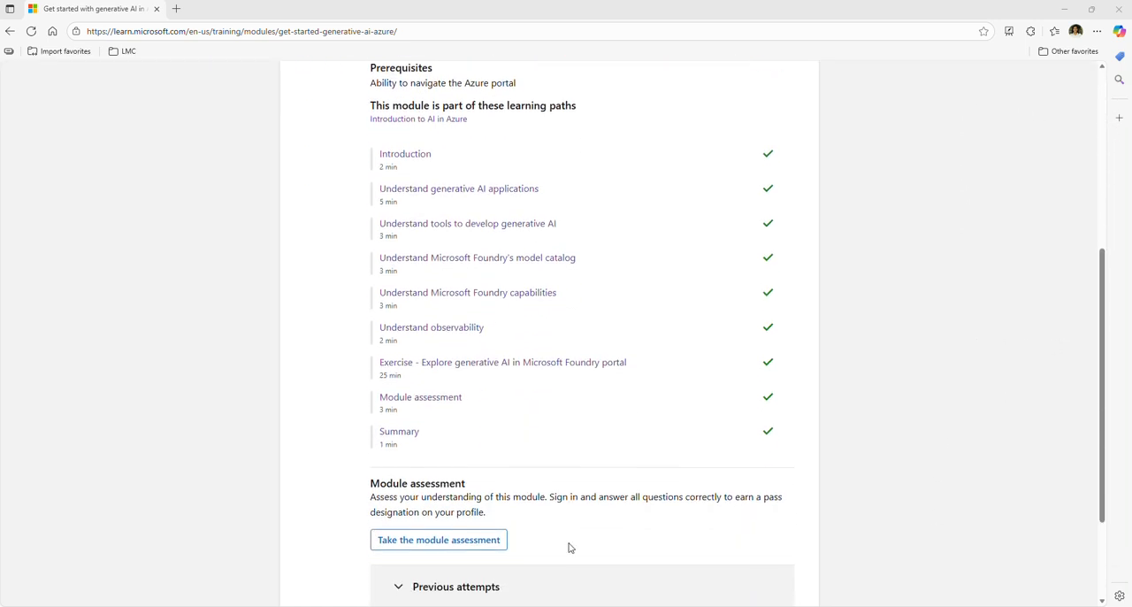
pyautogui.keyDown('ctrl'); pyautogui.click(449, 363); pyautogui.keyUp('ctrl')
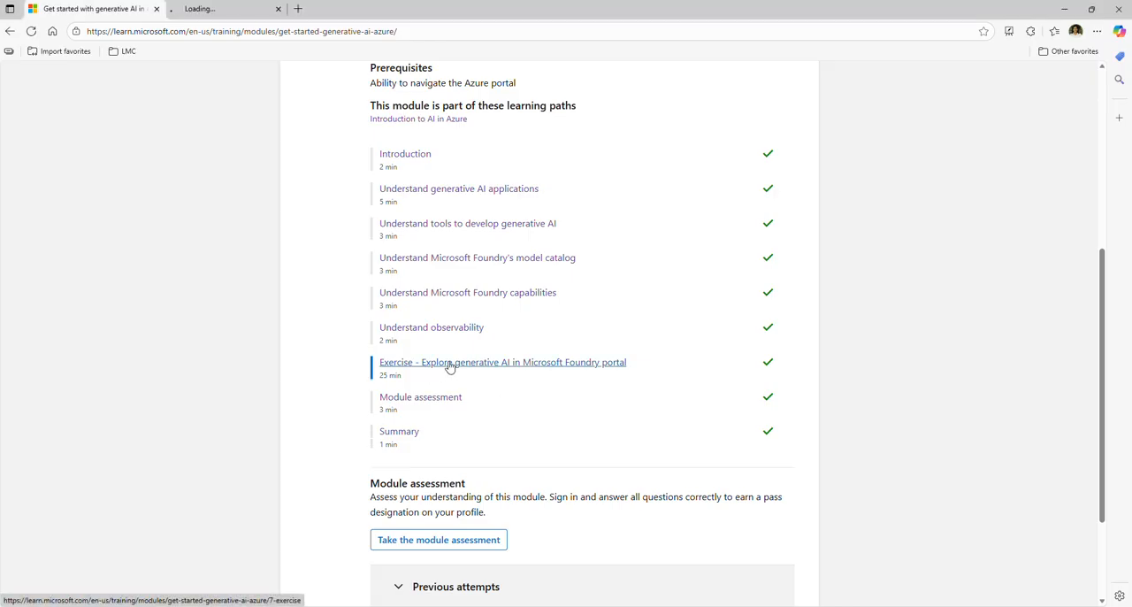
pyautogui.hotkey('ctrl', 'Tab')
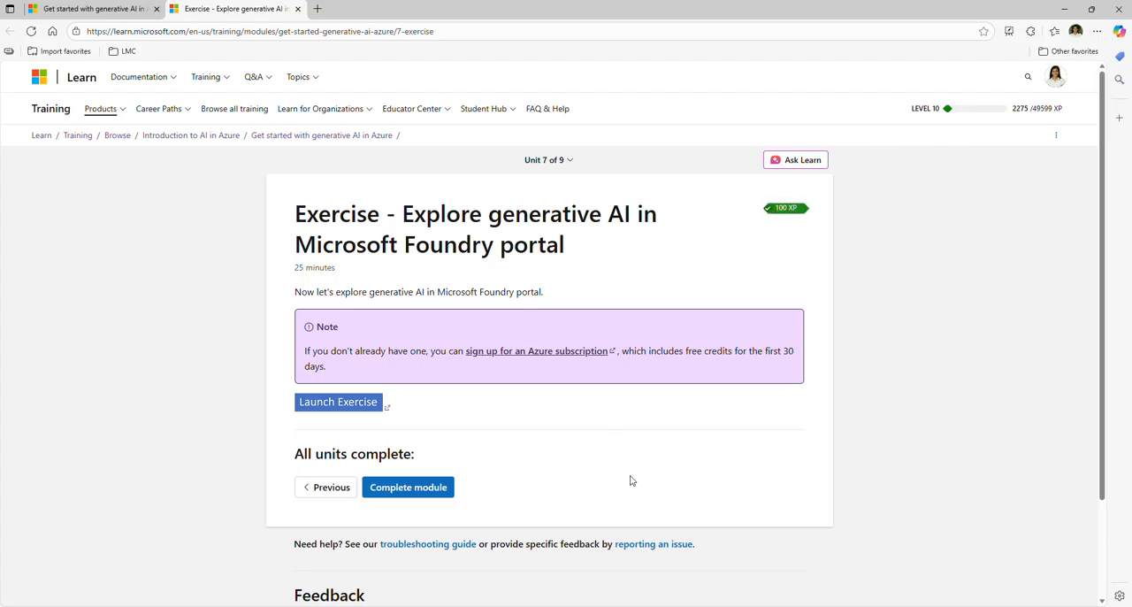
pyautogui.keyDown('ctrl'); pyautogui.click(326, 412); pyautogui.keyUp('ctrl')
pyautogui.click(375, 10)
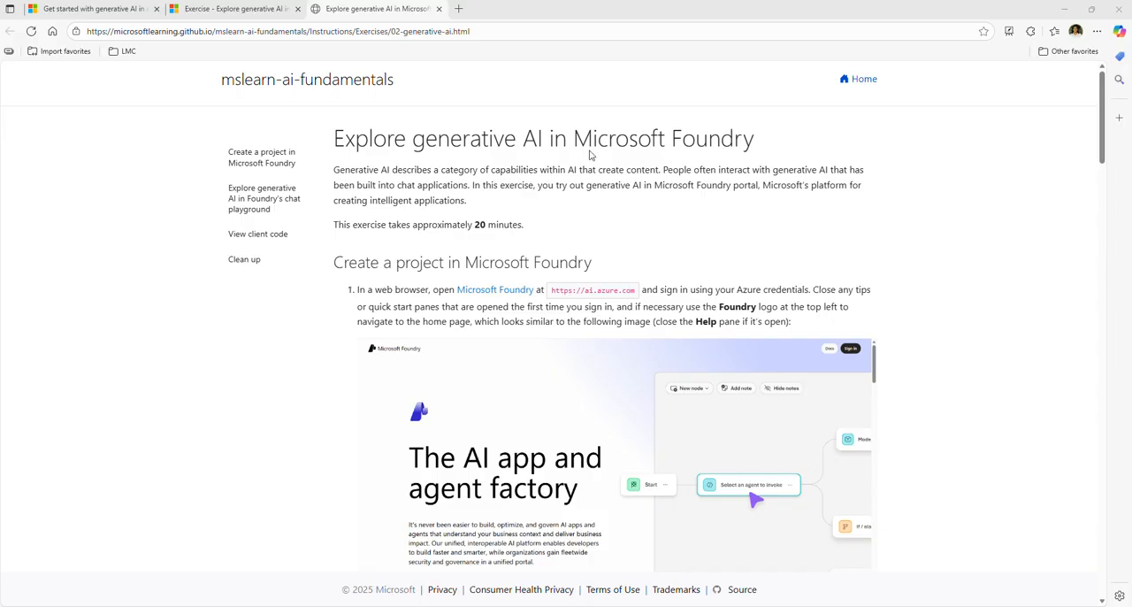
# Open the Microsoft Foundry portal from the exercise instructions and look over the models and capabilities on its home page
pyautogui.keyDown('ctrl'); pyautogui.click(508, 298); pyautogui.keyUp('ctrl')
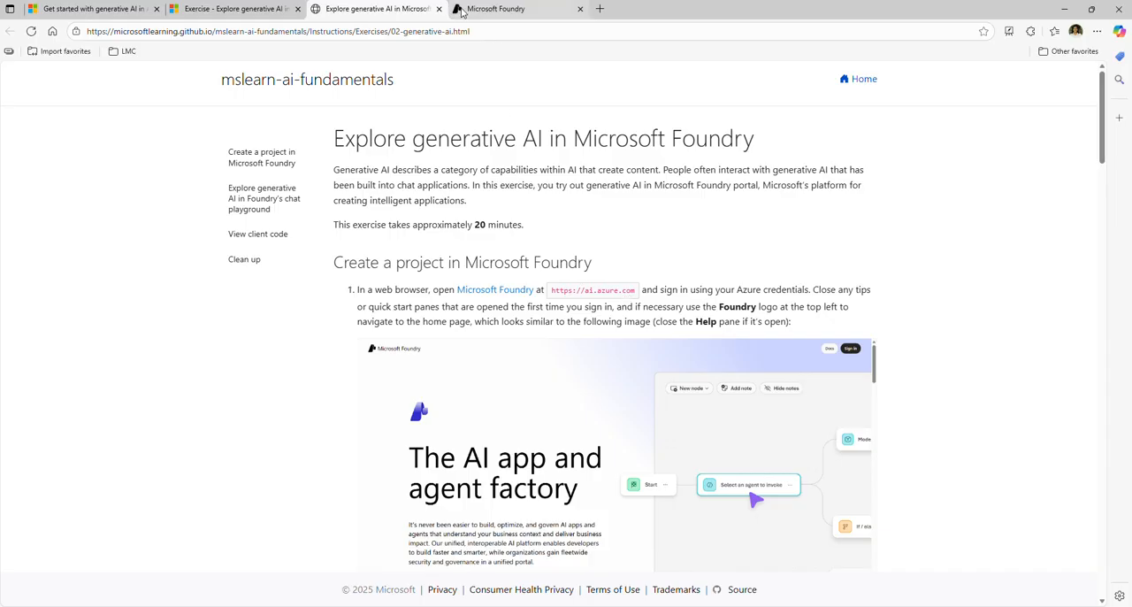
pyautogui.click(496, 9)
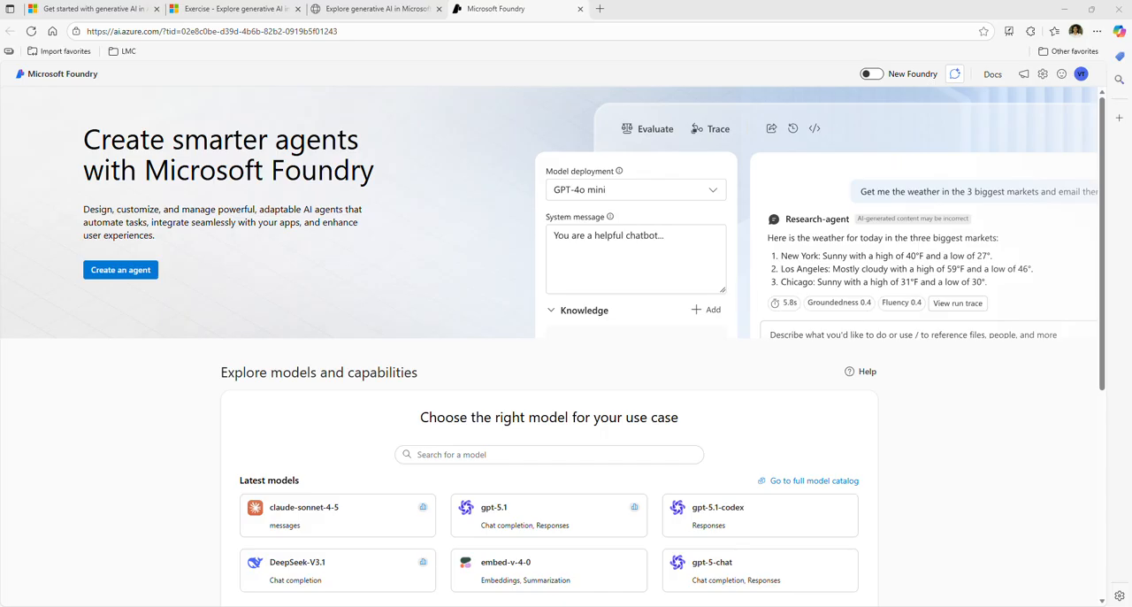
pyautogui.scroll(-2, 683, 433)
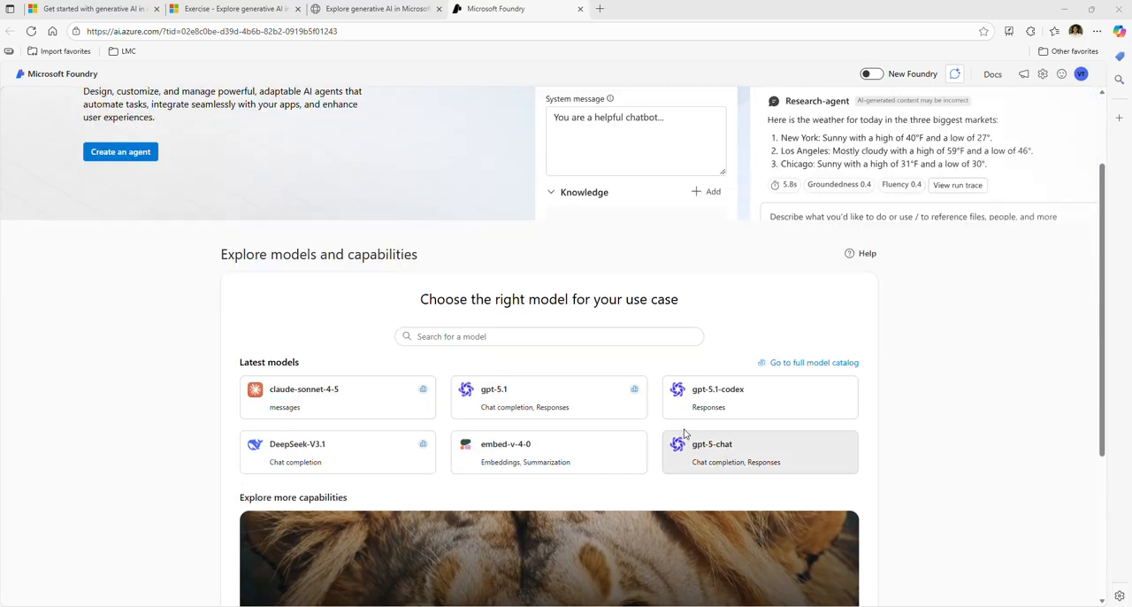
pyautogui.scroll(-2, 684, 434)
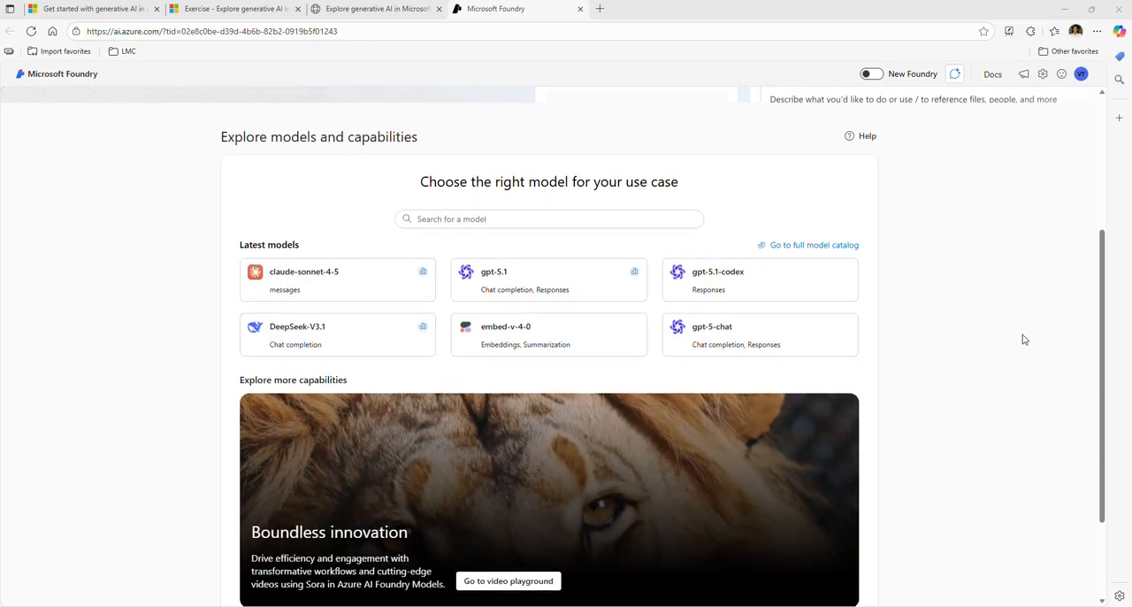
pyautogui.scroll(4, 1022, 339)
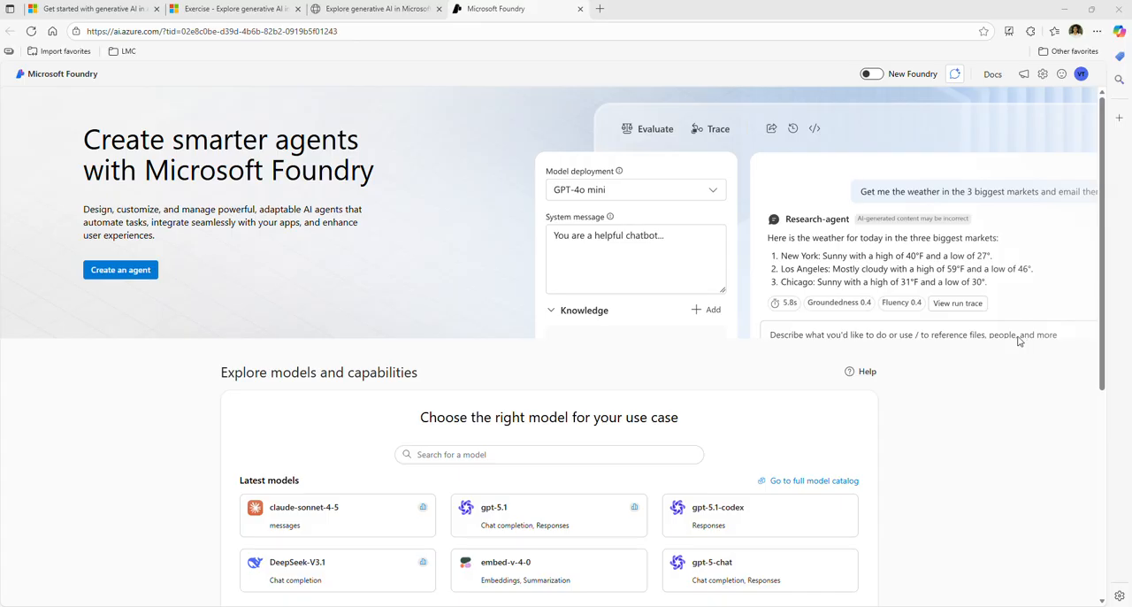
# Search the Foundry models for gpt-4o and open the gpt-4o chat completion model's details
pyautogui.click(441, 454)
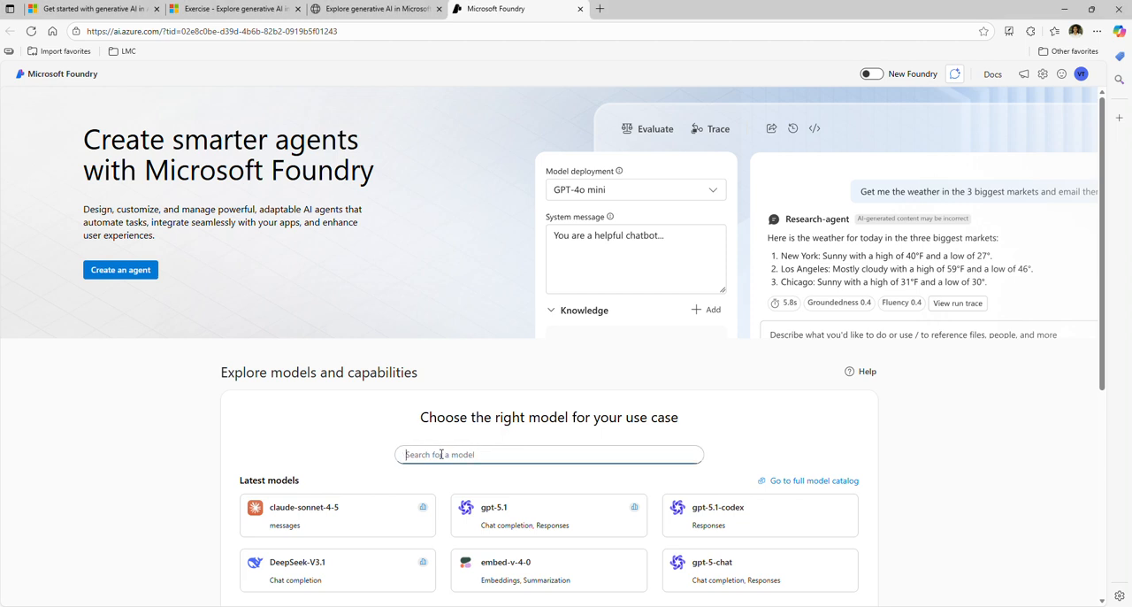
pyautogui.write('gpt-4o')
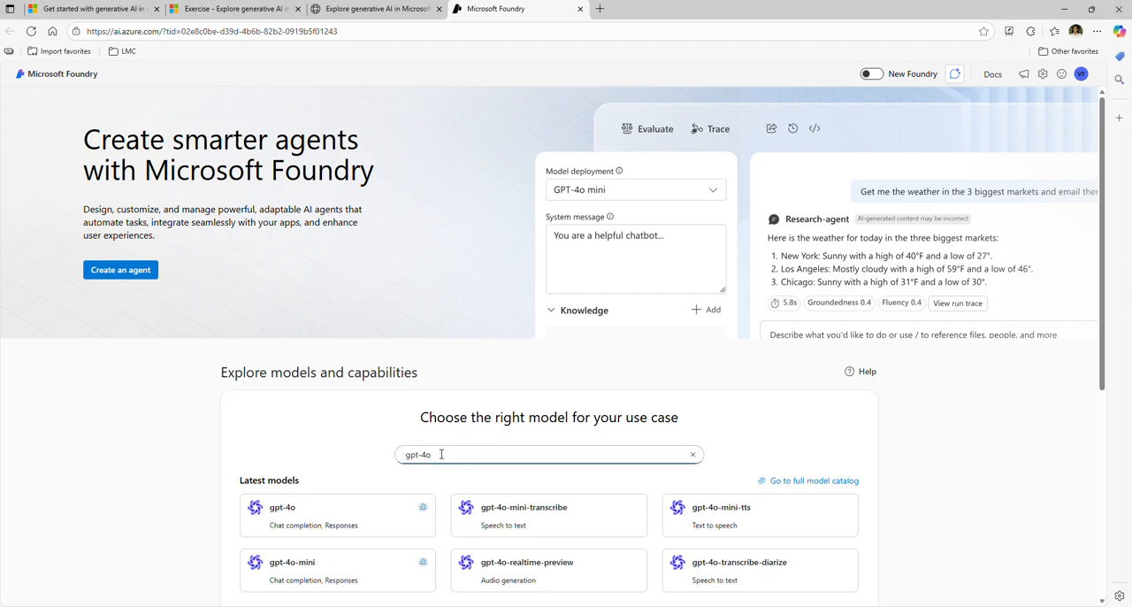
pyautogui.click(315, 520)
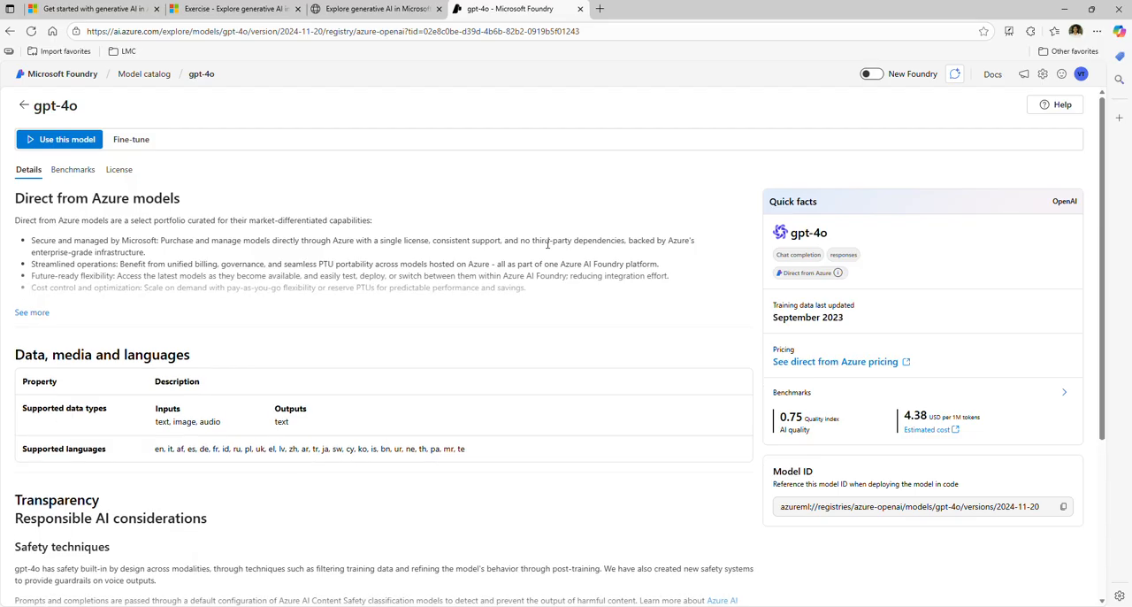
# Examine the gpt-4o model details, including the expanded description with key capabilities, use cases, pricing and technical specs
pyautogui.scroll(-3, 476, 390)
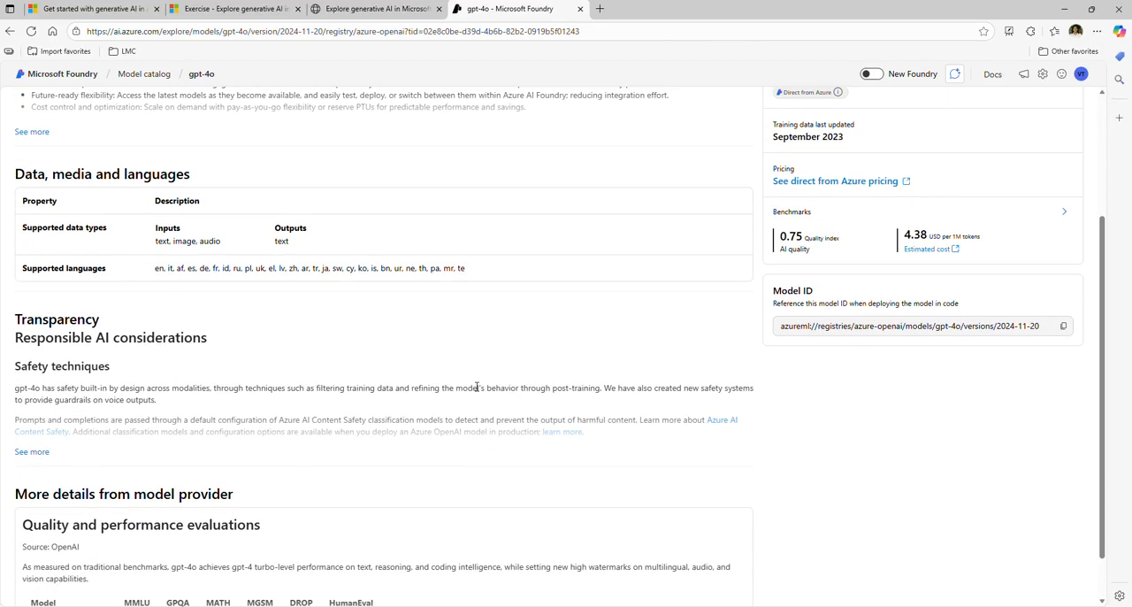
pyautogui.scroll(3, 476, 393)
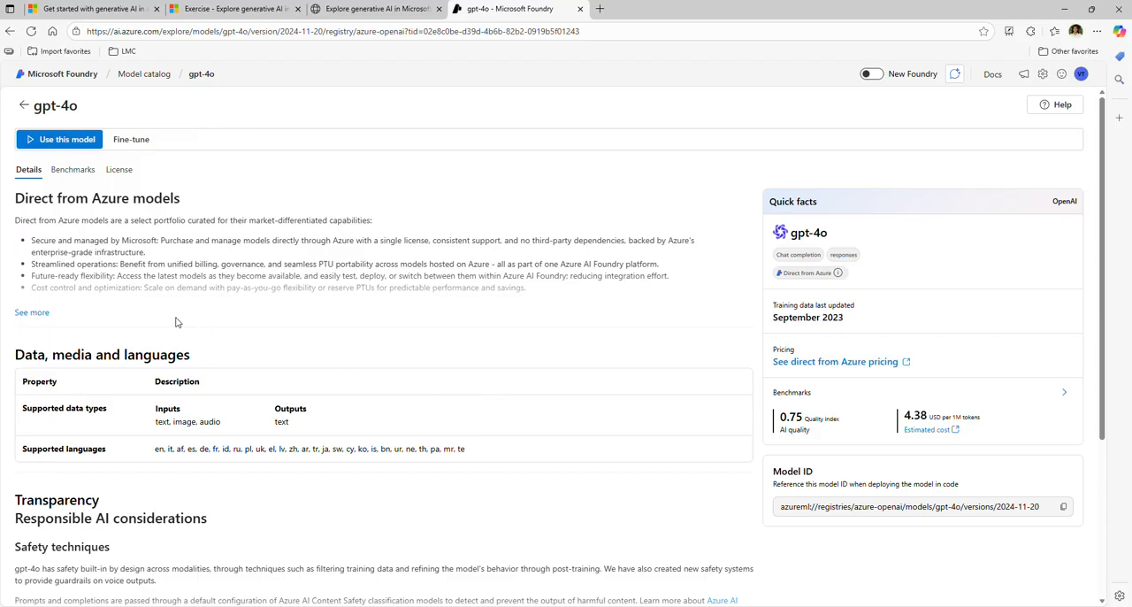
pyautogui.click(32, 313)
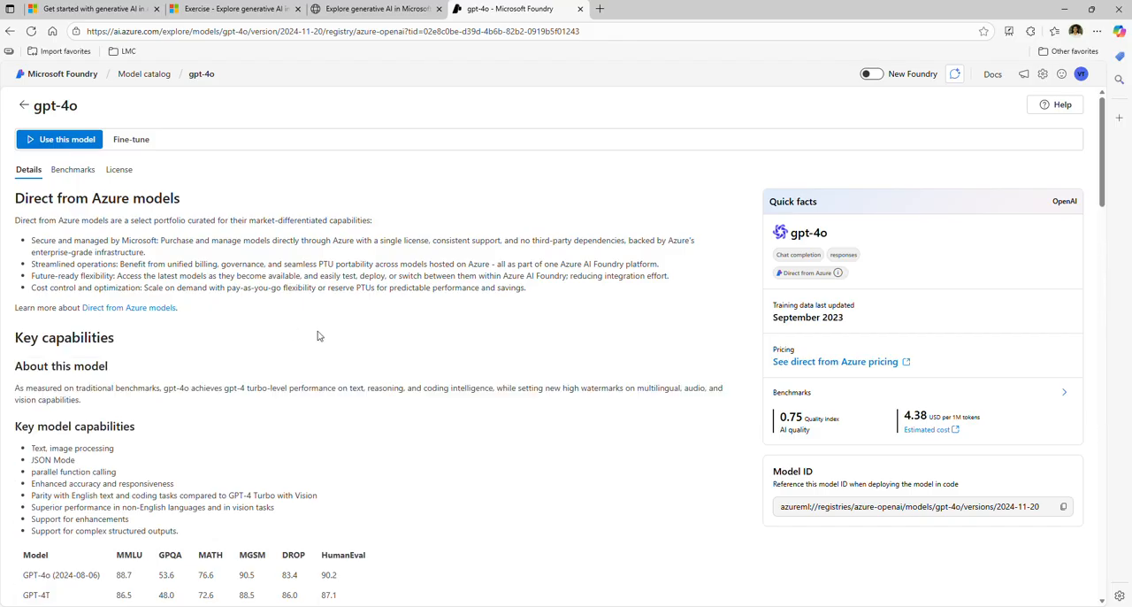
pyautogui.scroll(-3, 319, 334)
pyautogui.scroll(-3, 319, 334)
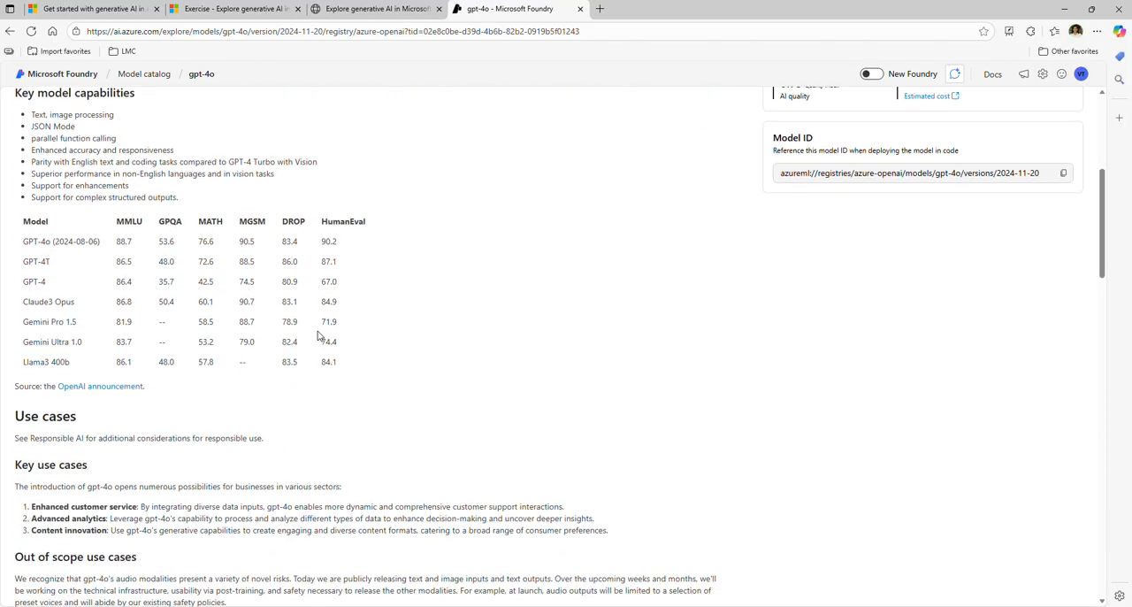
pyautogui.scroll(-2, 318, 335)
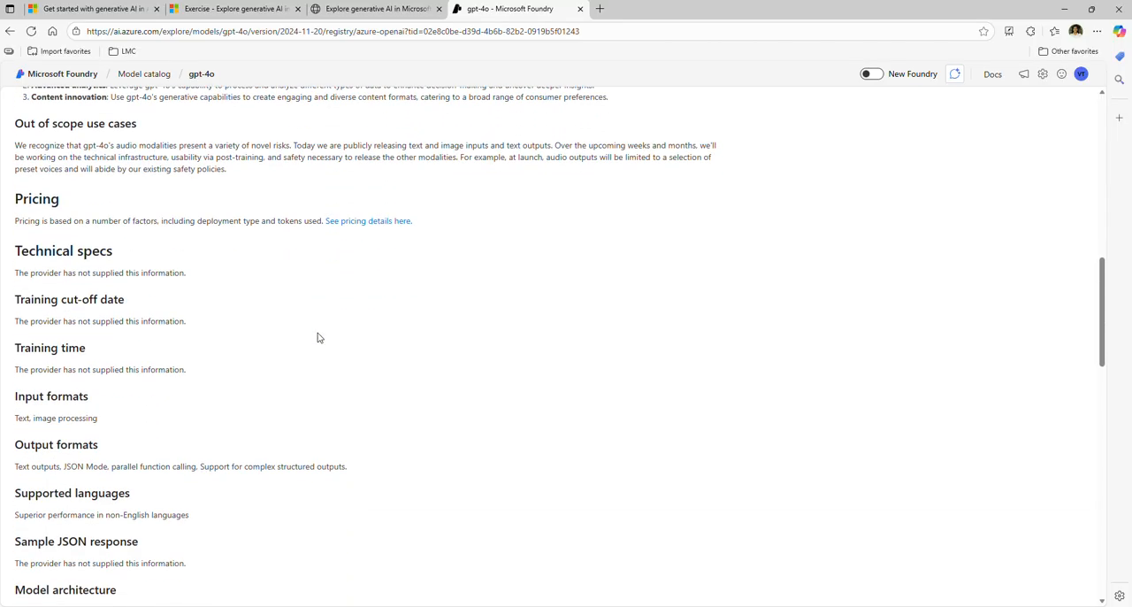
pyautogui.scroll(2, 318, 334)
pyautogui.scroll(2, 318, 334)
pyautogui.scroll(4, 318, 336)
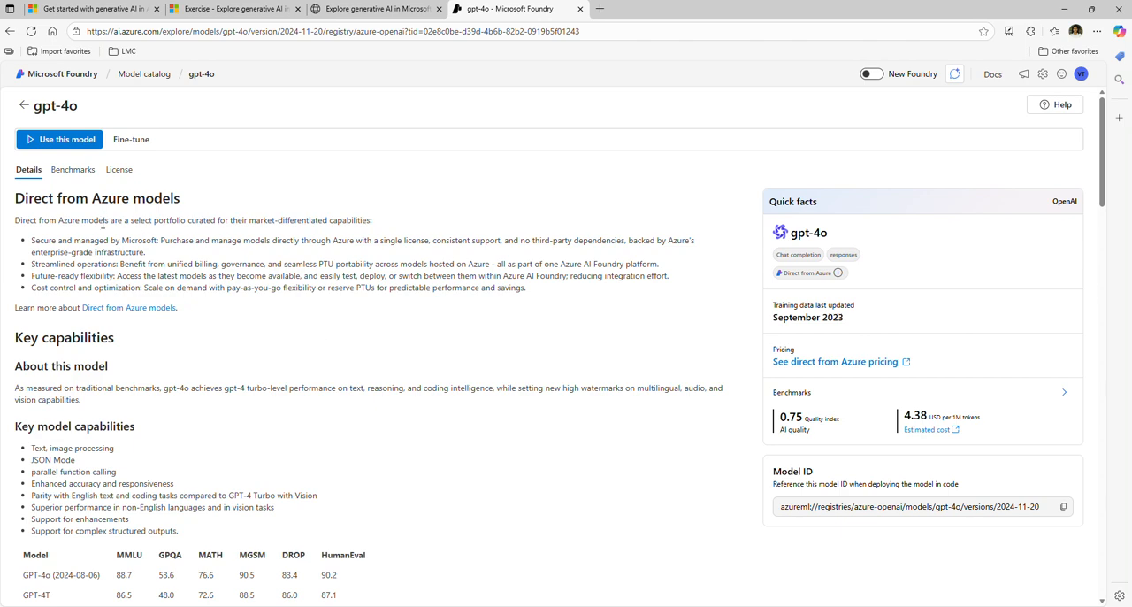
# Choose to use gpt-4o and create a project for it, removing the hyphen and the period from the suggested project name
pyautogui.click(57, 140)
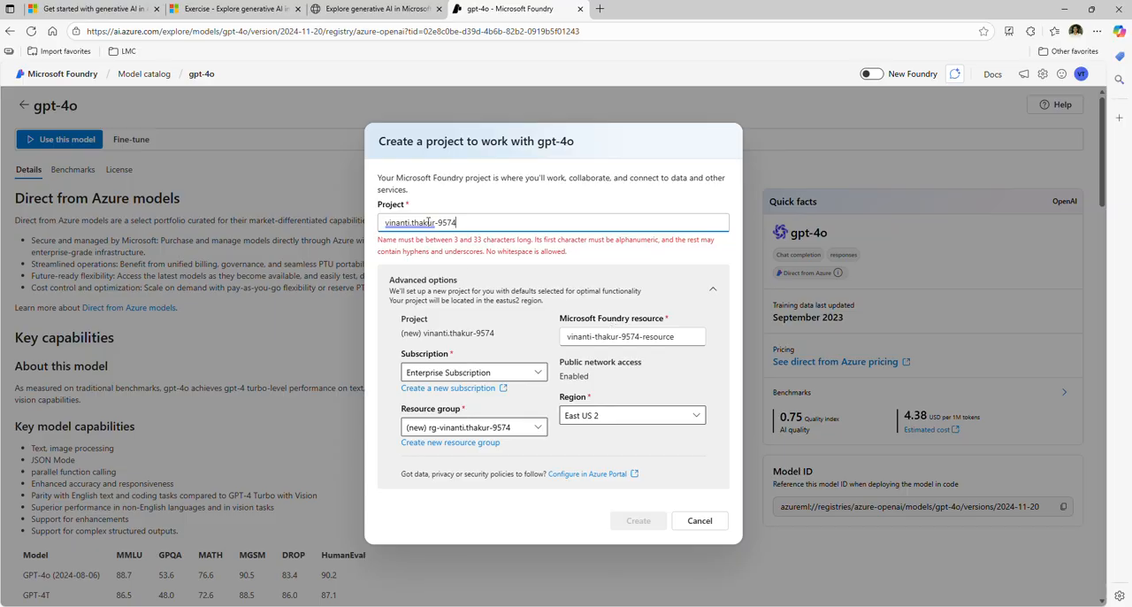
pyautogui.press('BackSpace')
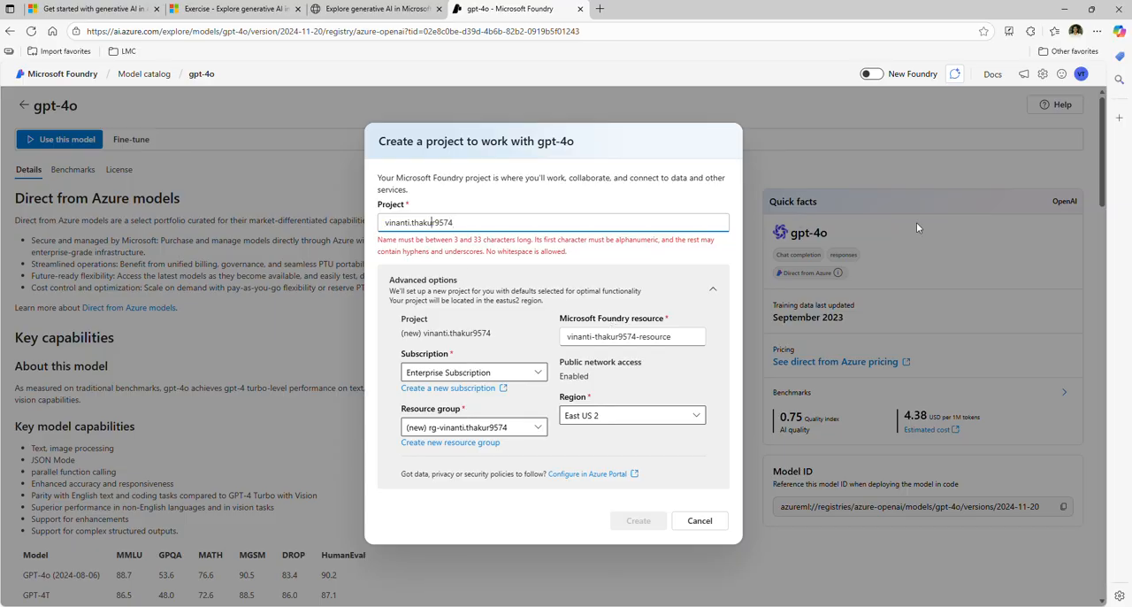
pyautogui.hotkey('ctrl', 'Left')
pyautogui.press('BackSpace')
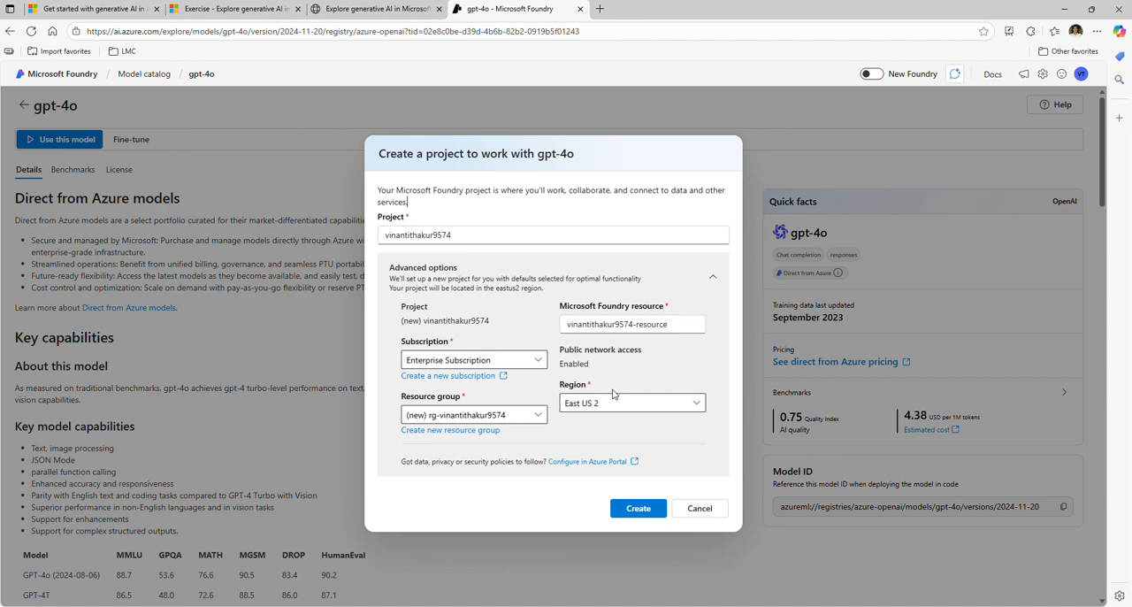
pyautogui.click(639, 509)
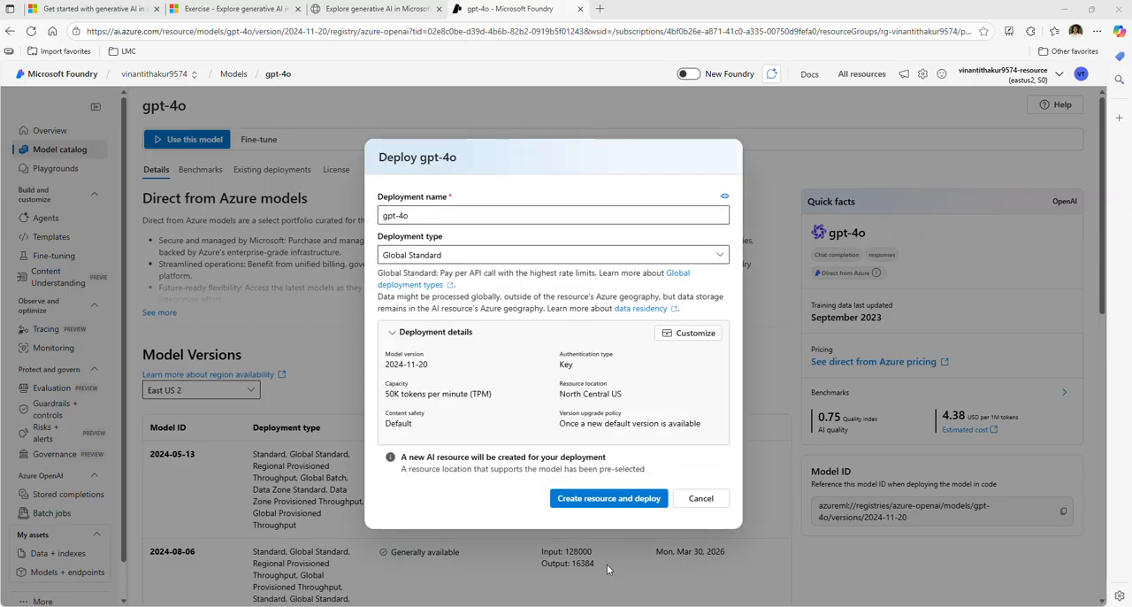
# Create the resource and deploy gpt-4o as Global Standard, and open the deployment in the chat playground
pyautogui.click(610, 501)
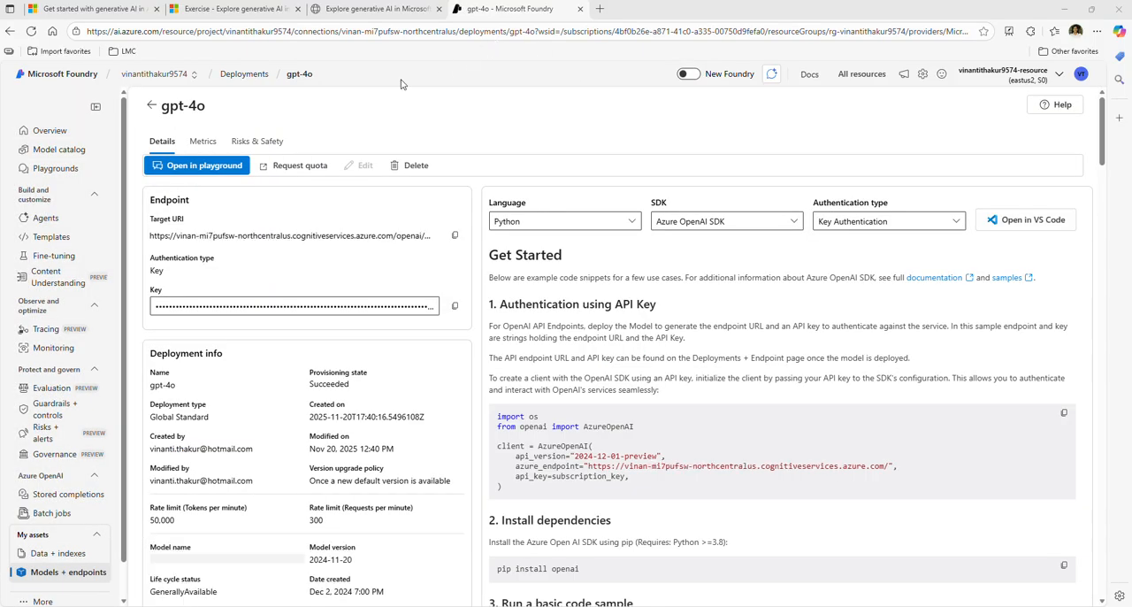
pyautogui.click(203, 168)
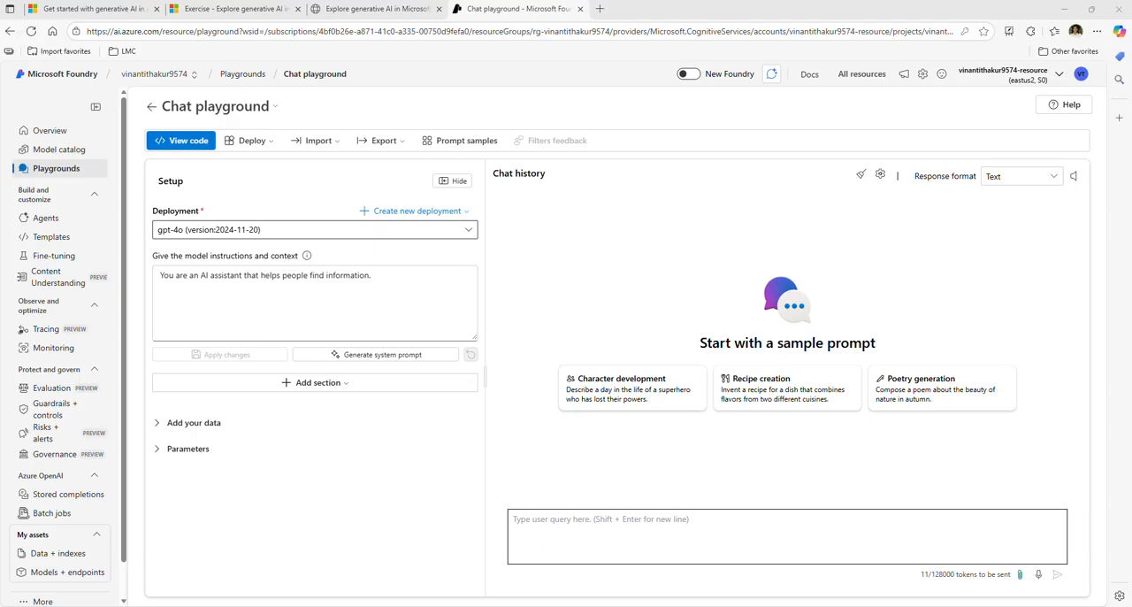
# Send the chat prompt "I'm planning a trip to Paris in September. Can you help me?"
pyautogui.click(702, 518)
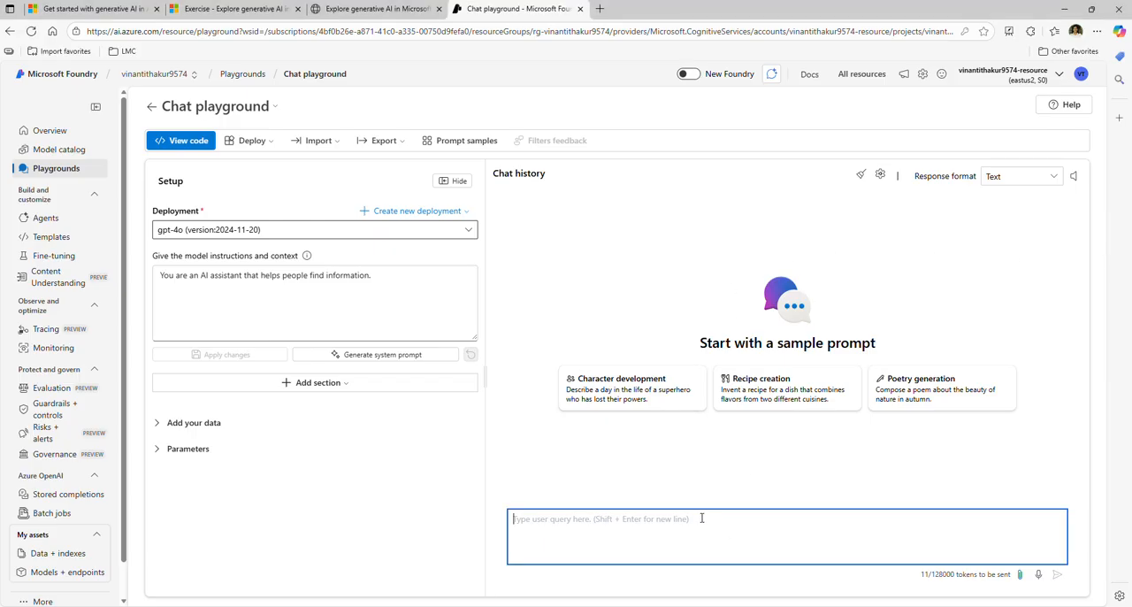
pyautogui.hotkey('ctrl', 'v')
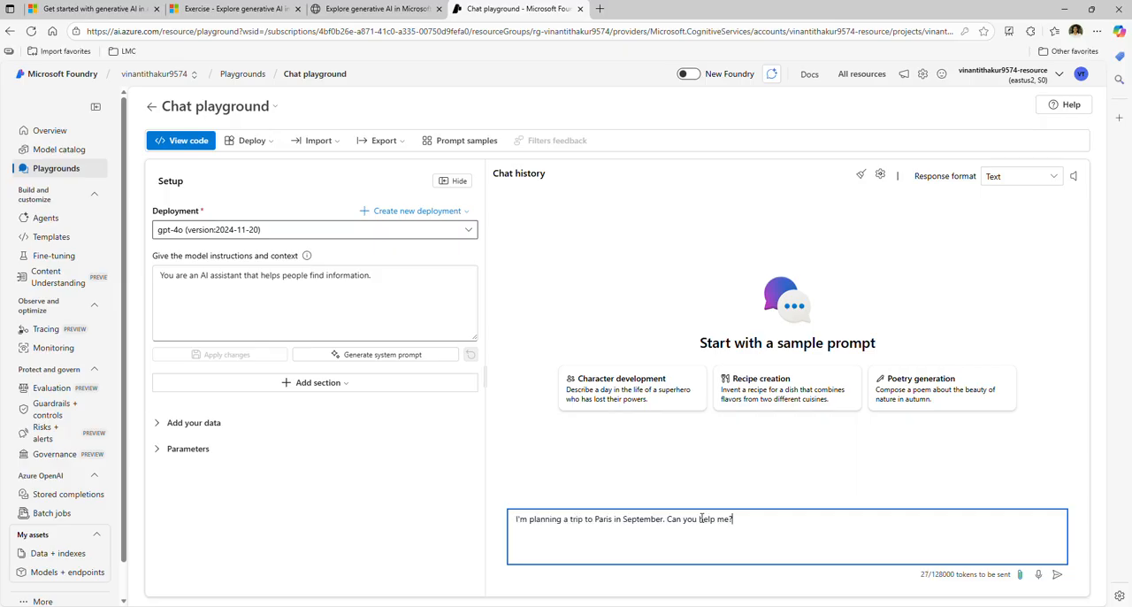
pyautogui.press('Return')
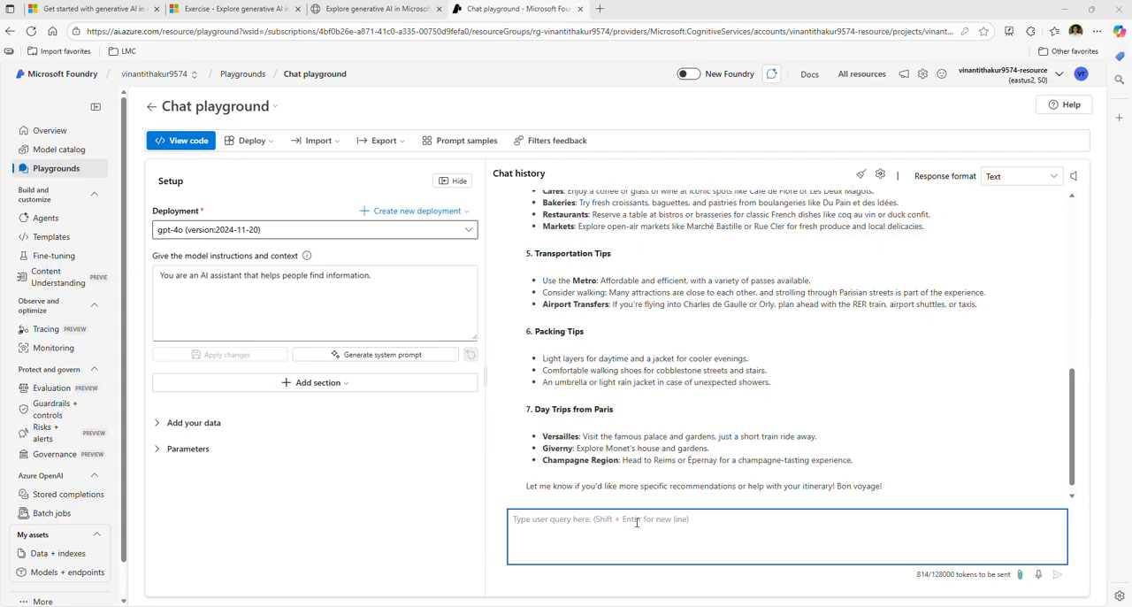
# Ask "Where's a good location in the city to stay?" and "Can you give me more information about dining options near the first location?"
pyautogui.write("Where's a good location in the city to stay?")
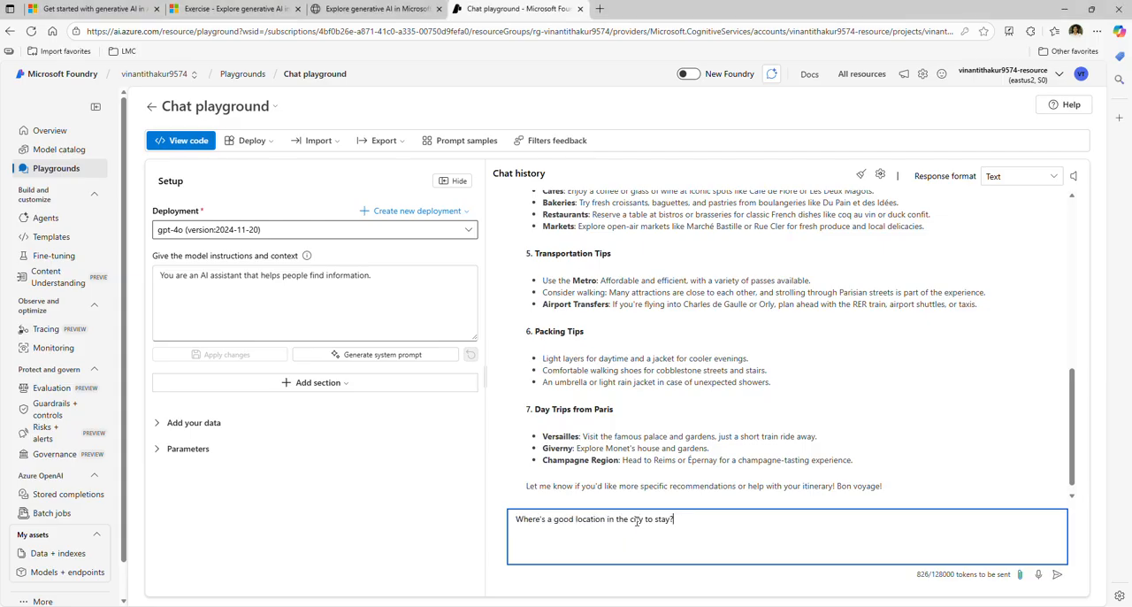
pyautogui.press('Return')
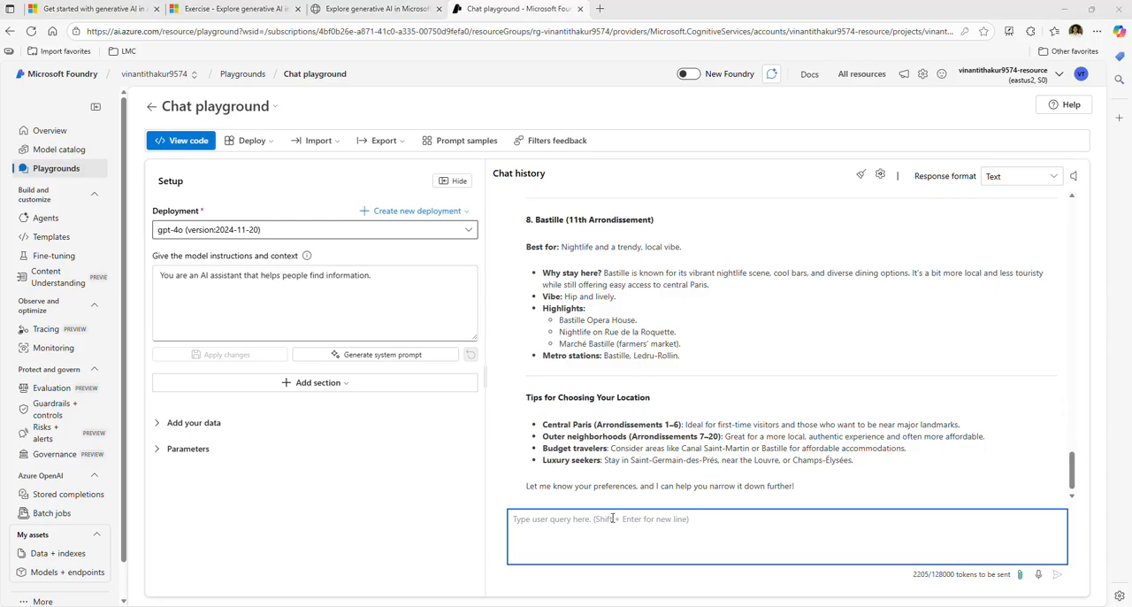
pyautogui.write('Can you give me more information about dining options near the first location?')
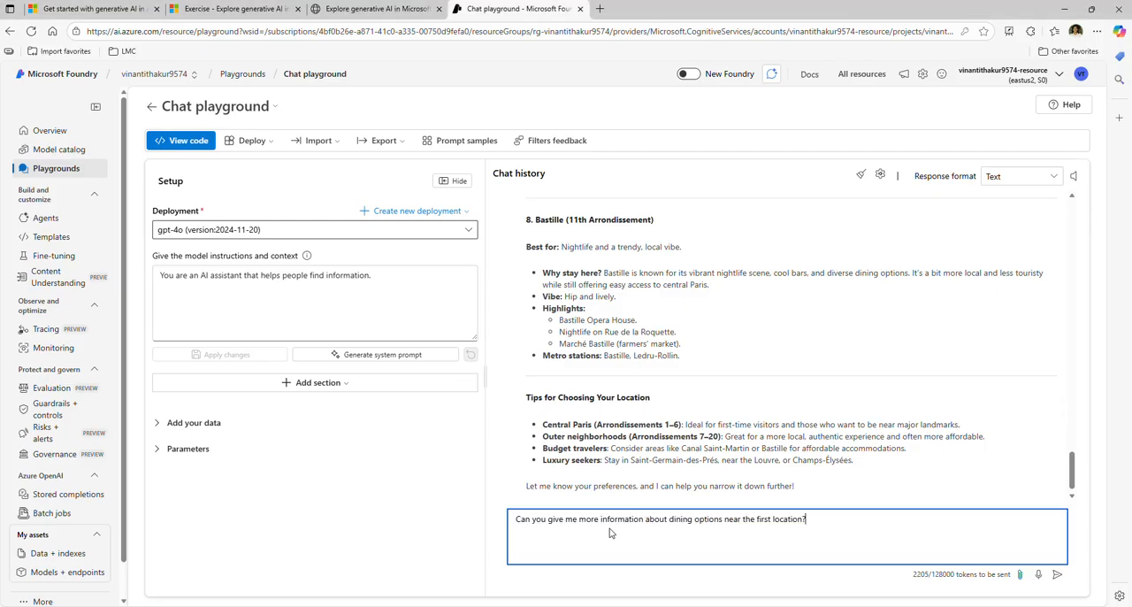
pyautogui.press('Return')
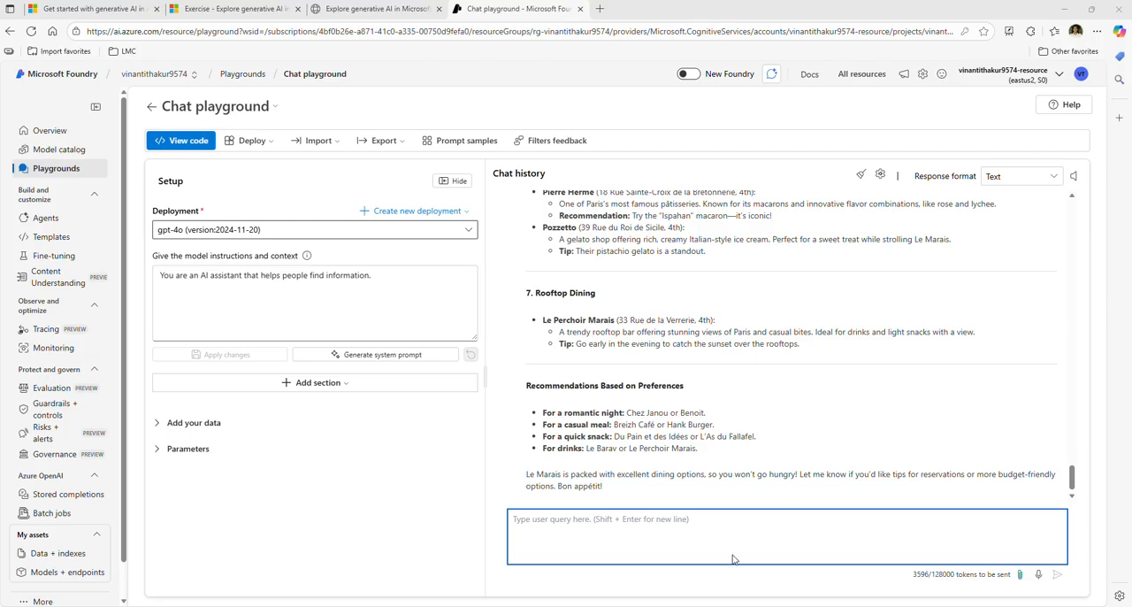
pyautogui.click(728, 521)
pyautogui.write("Based on the information at https://en.wikipedia.org/wiki/History_of_Paris, what were the key events in the city's history?")
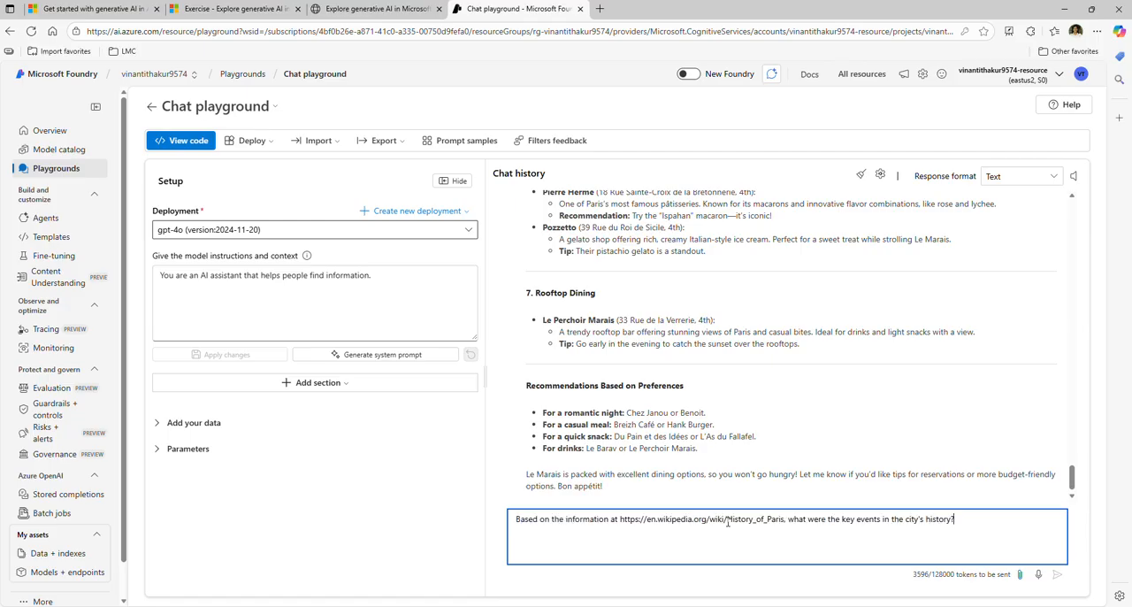
pyautogui.press('Return')
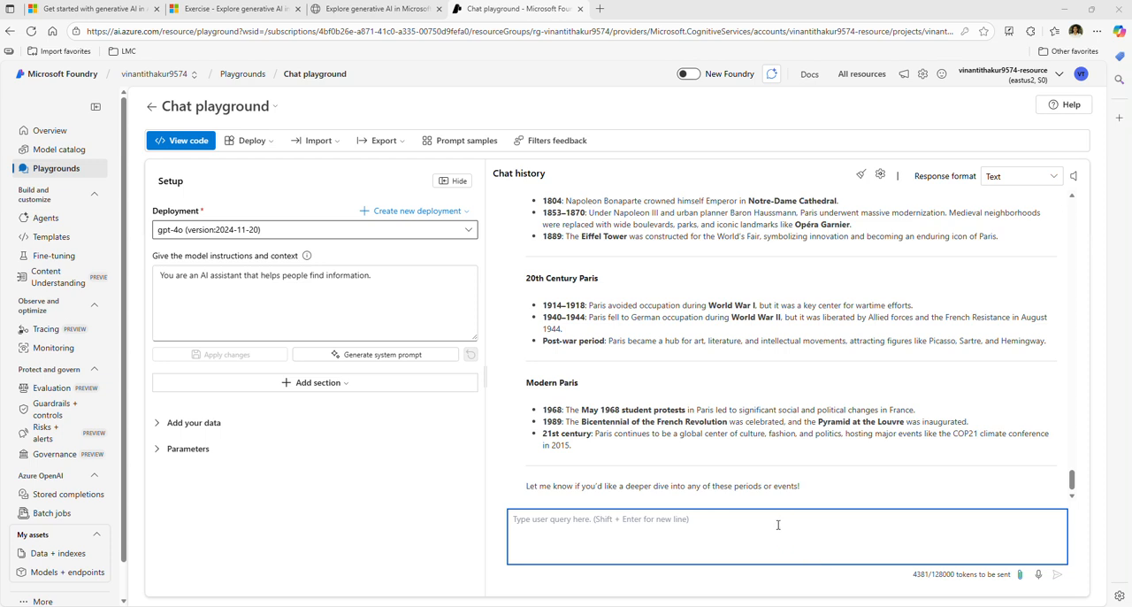
# Send a follow-up chat prompt asking where to stay in Paris close to historical attractions
pyautogui.click(750, 521)
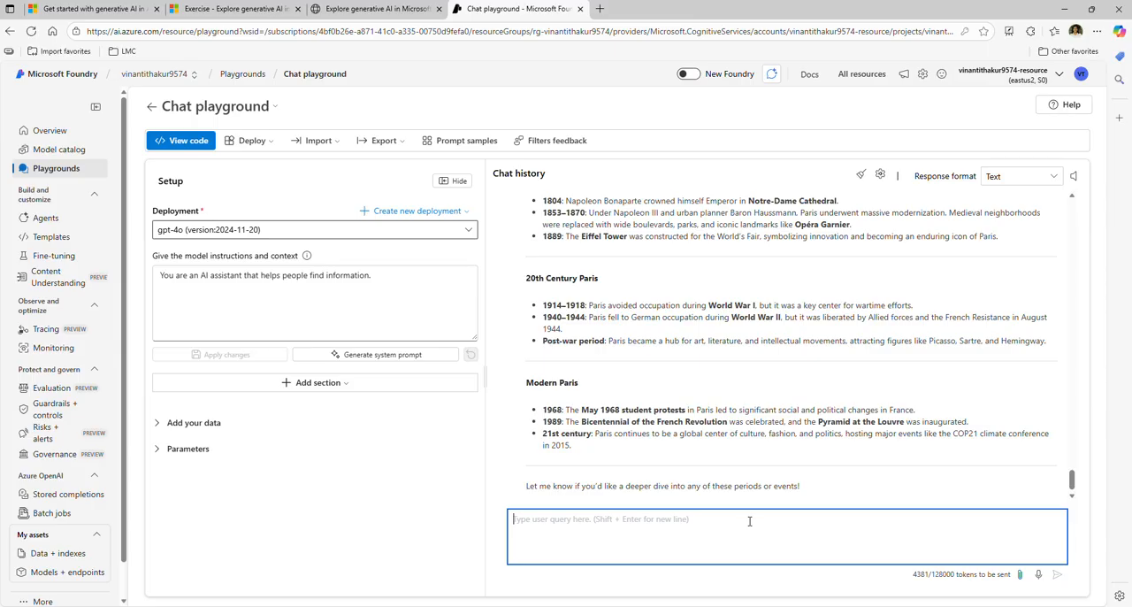
pyautogui.write('What three places do you recommend I stay in Paris to be within walking distance to historical attractions? Explain your reasoning.')
pyautogui.press('Return')
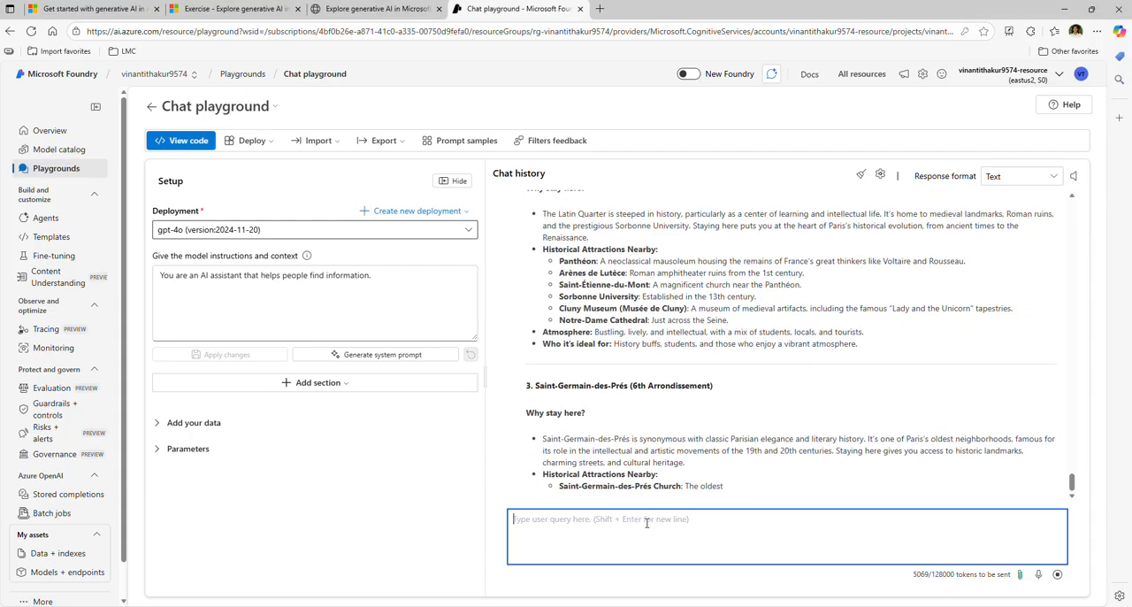
# Send the chat prompt "What are the top 10 sights to see in Paris? Answer with a numbered list in order of popularity."
pyautogui.write('What are the top 10 sights to see in Paris? Answer with a numbered list in order of popularity.')
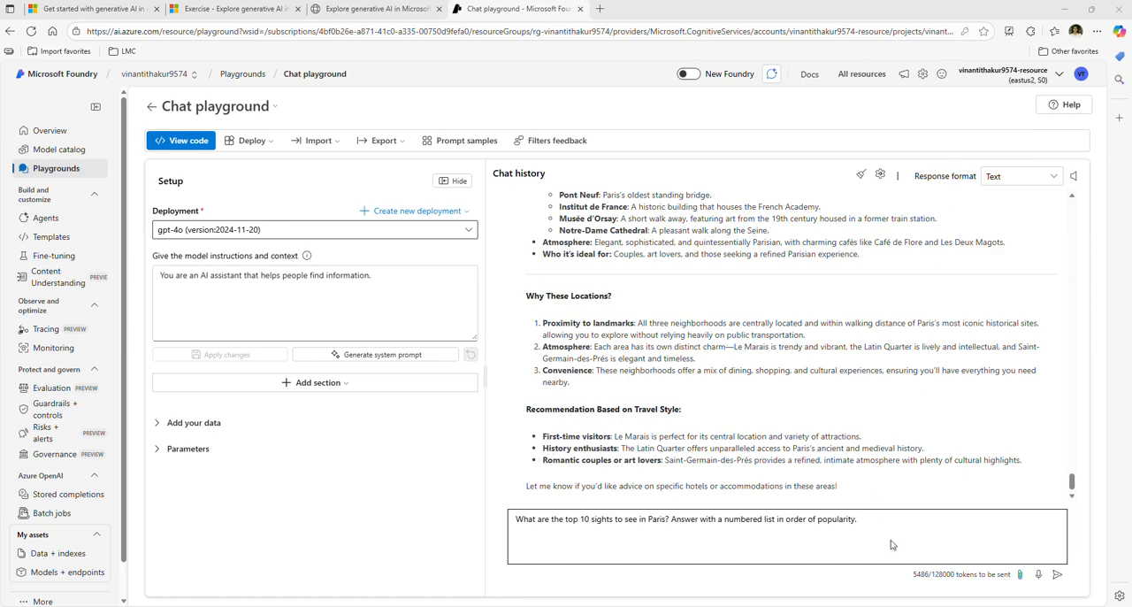
pyautogui.press('Return')
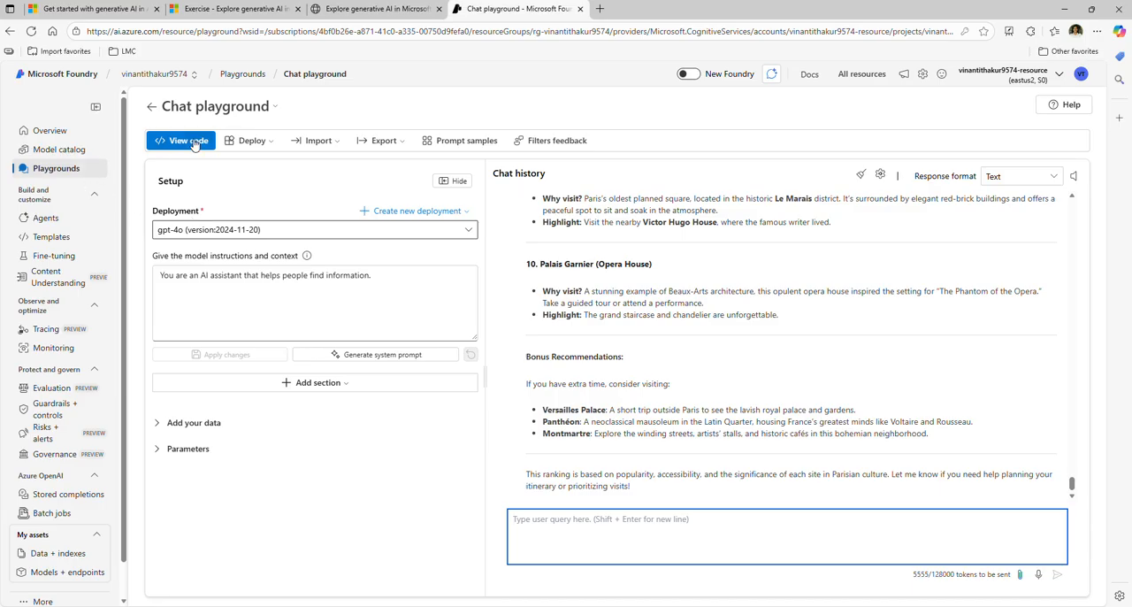
# Show the playground's sample code and switch its language to c#, keeping the OpenAI SDK
pyautogui.click(187, 140)
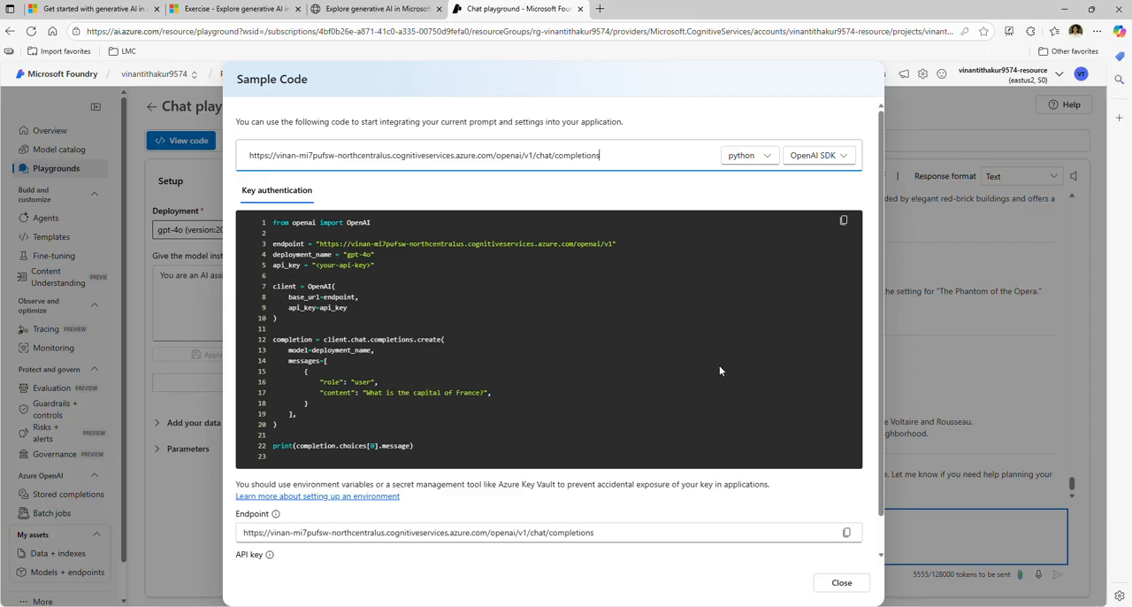
pyautogui.click(770, 161)
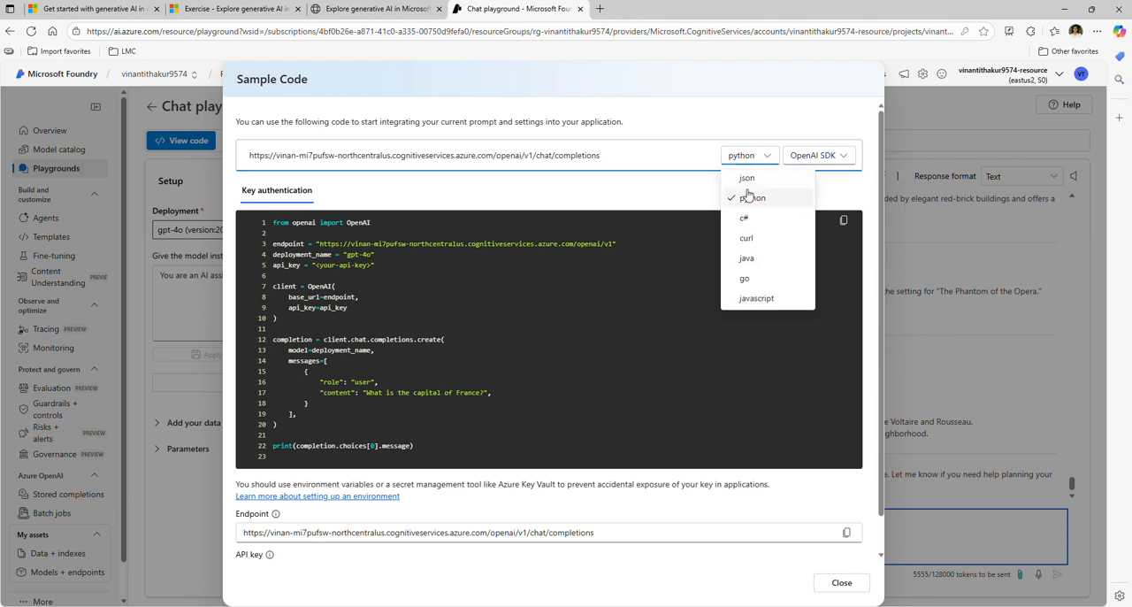
pyautogui.click(747, 223)
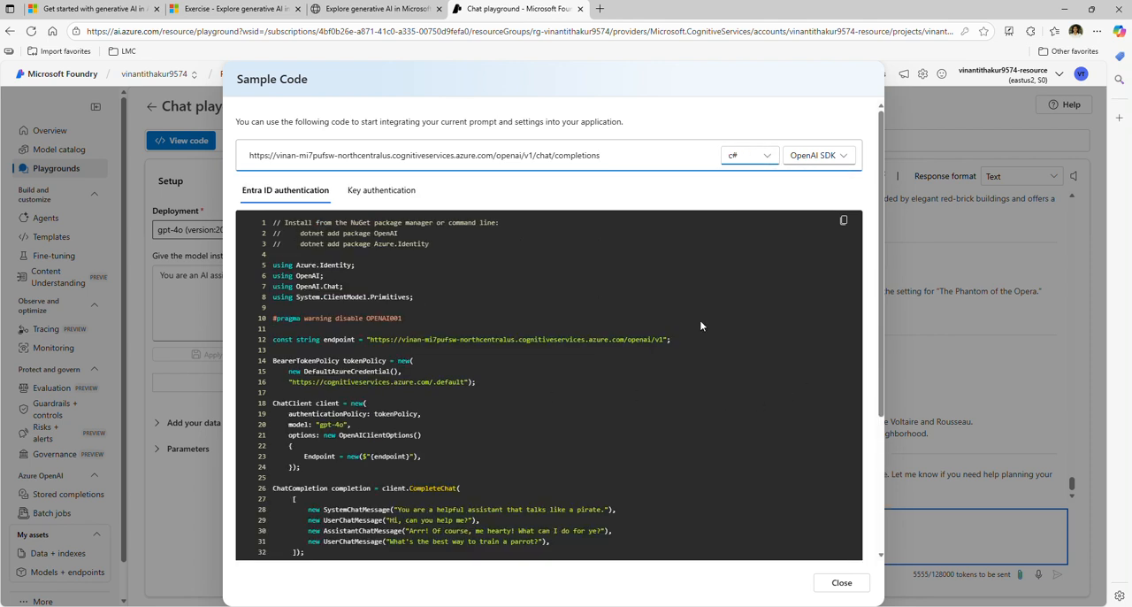
pyautogui.click(777, 157)
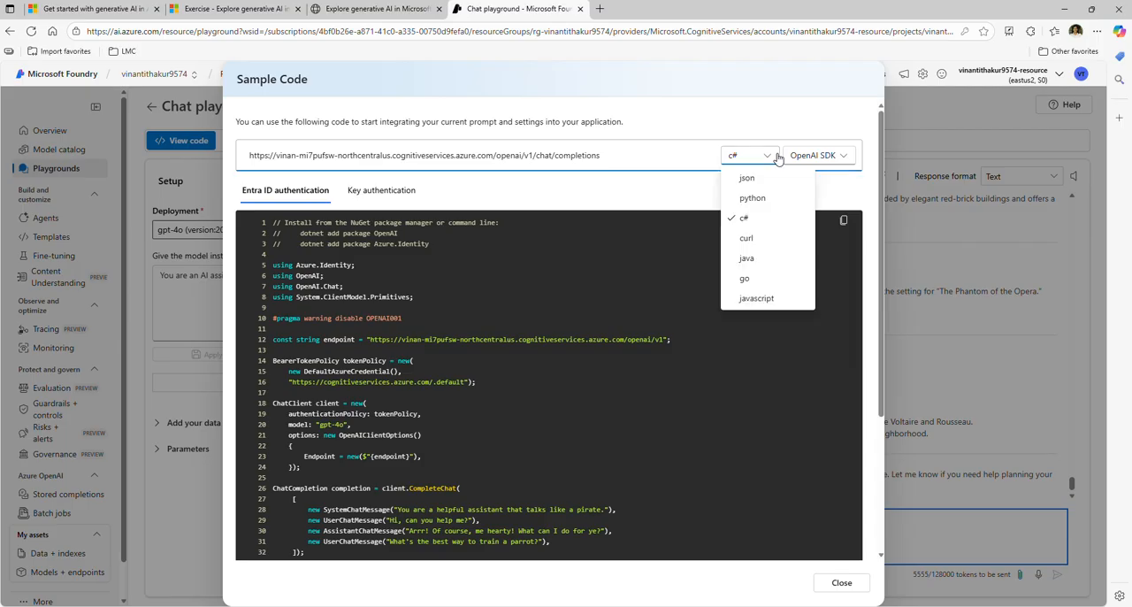
pyautogui.click(777, 158)
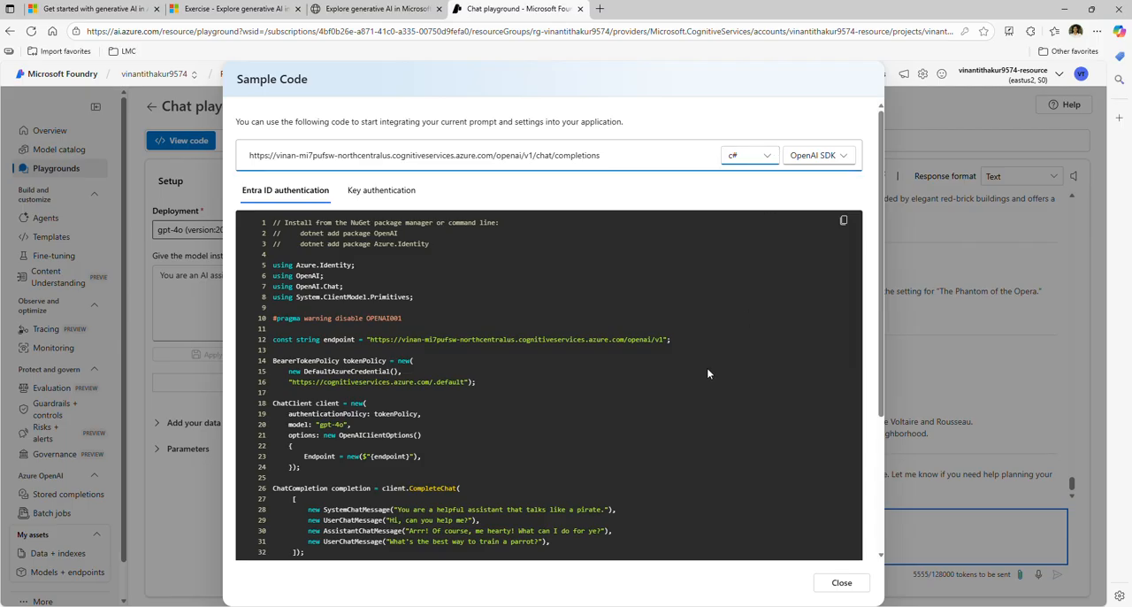
# Review the C# sample code for Entra ID authentication from start to end and close the sample code window
pyautogui.scroll(-3, 708, 371)
pyautogui.scroll(3, 707, 367)
pyautogui.scroll(-5, 628, 428)
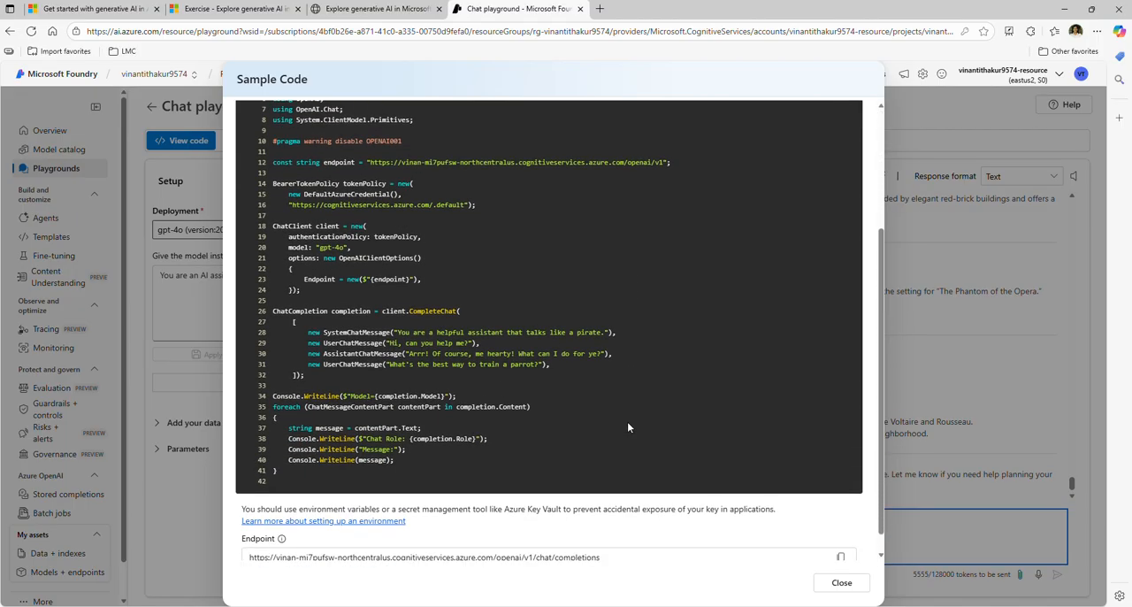
pyautogui.scroll(5, 628, 427)
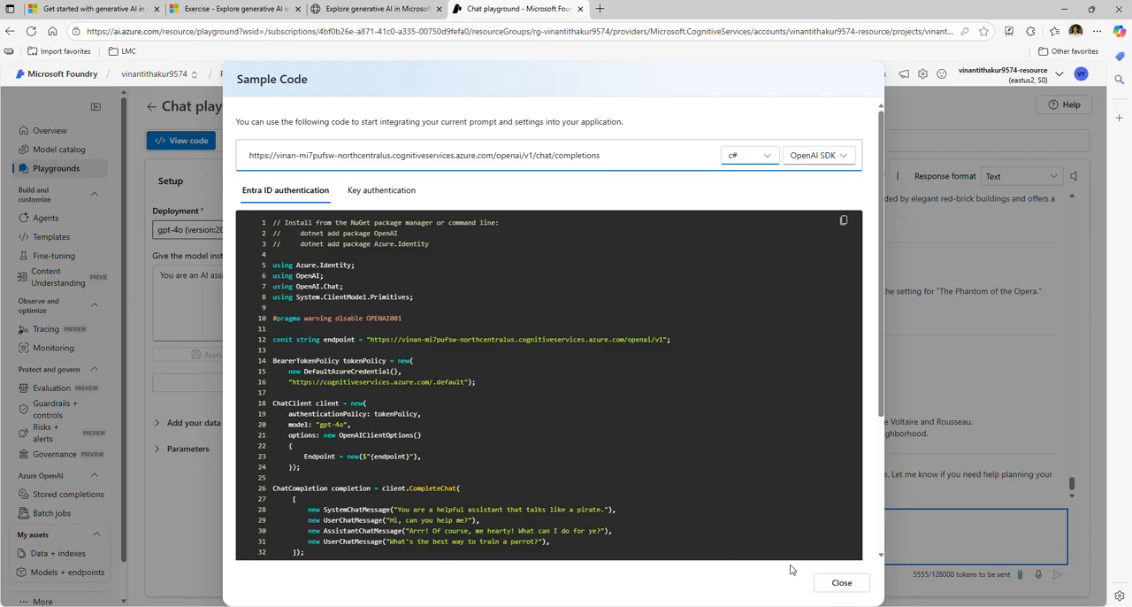
pyautogui.click(842, 583)
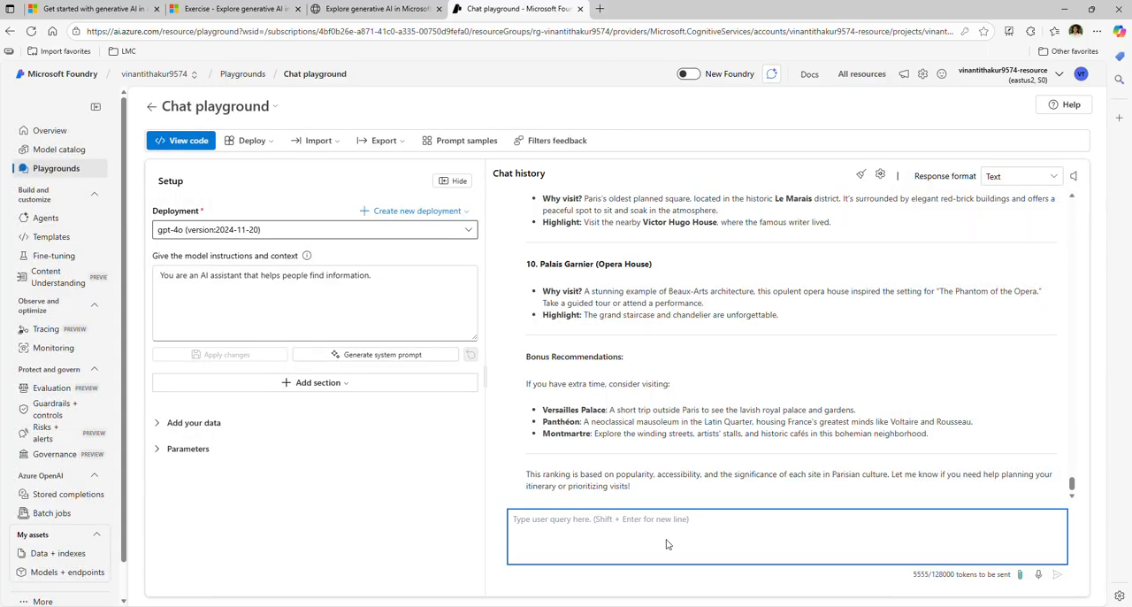
# Return to the exercise instructions and find the Clean up section at the end of the page
pyautogui.click(367, 10)
pyautogui.scroll(-3, 943, 276)
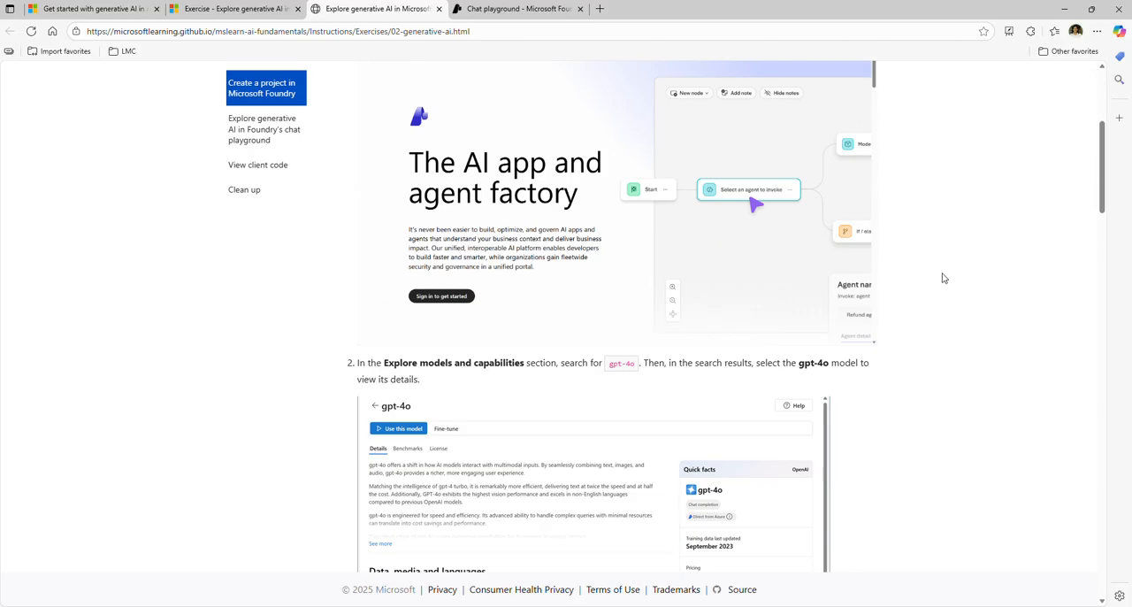
pyautogui.click(207, 11)
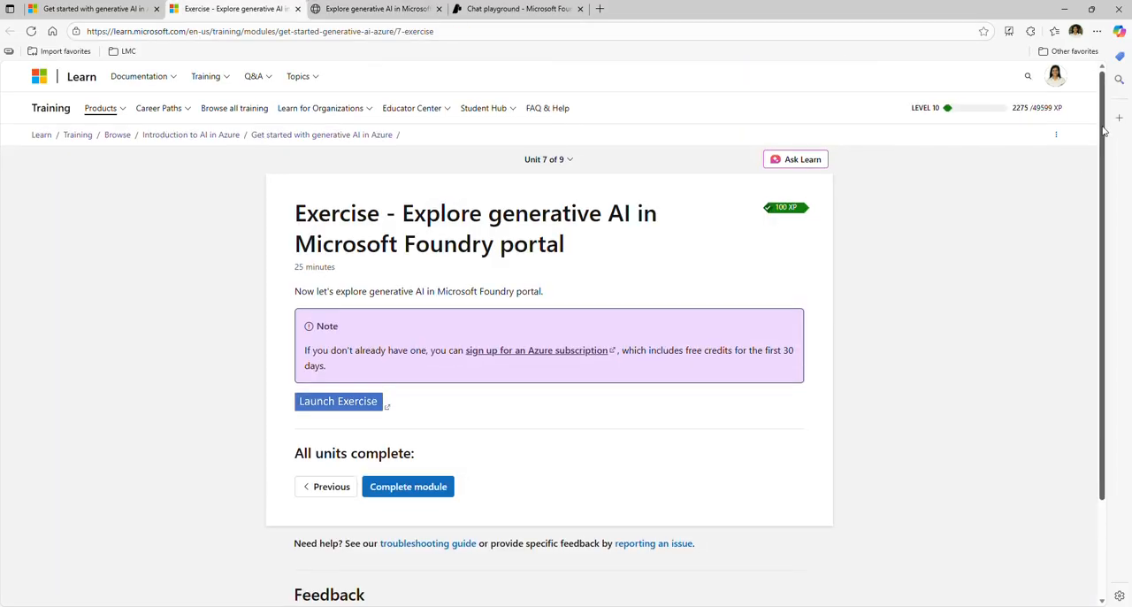
pyautogui.click(380, 9)
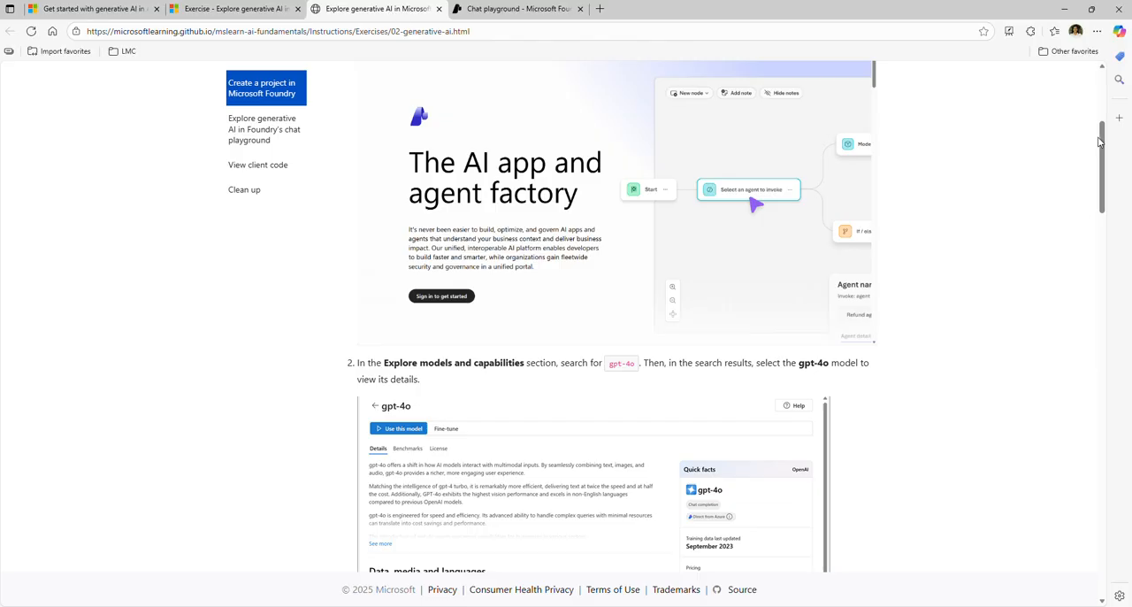
pyautogui.moveTo(1101, 141); pyautogui.dragTo(1130, 540)
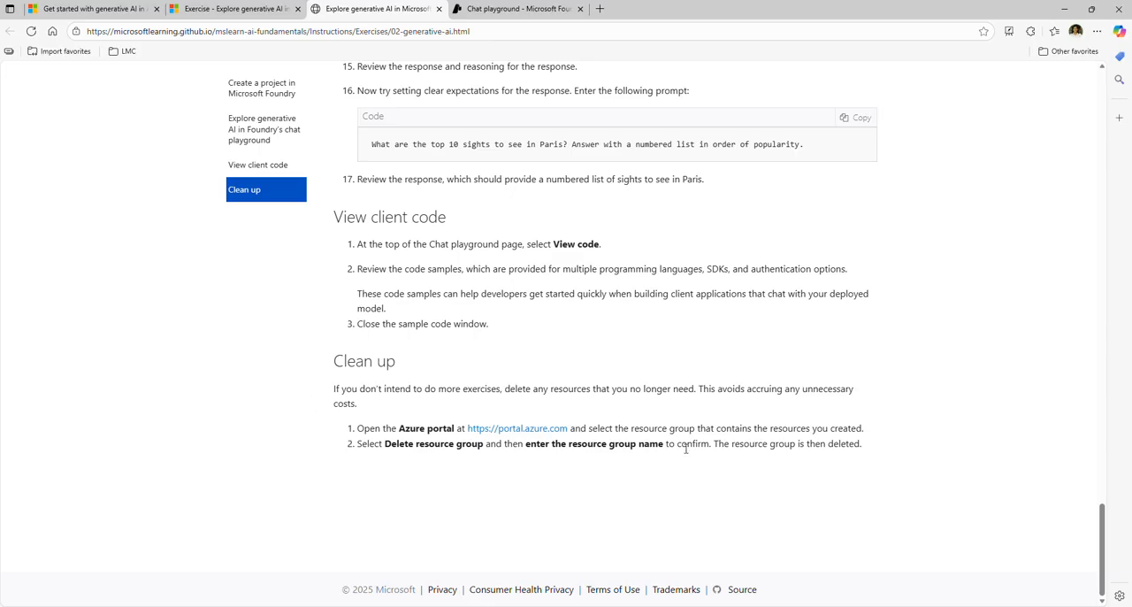
# Go to the Azure portal through the link in the Clean up instructions, dismiss the credit notification and recheck the instructions
pyautogui.keyDown('ctrl'); pyautogui.click(515, 432); pyautogui.keyUp('ctrl')
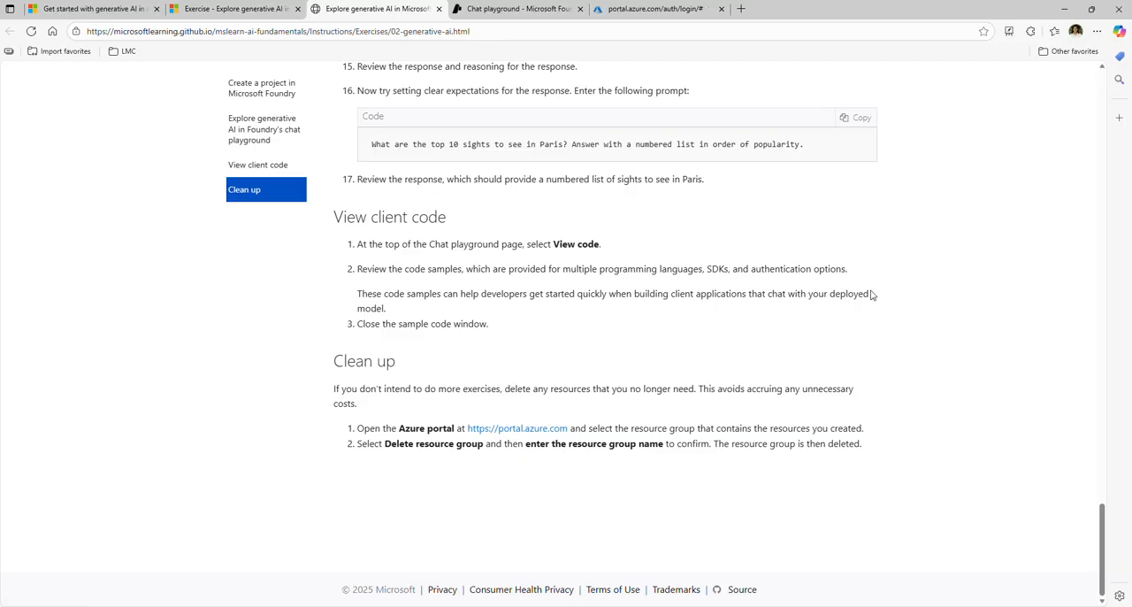
pyautogui.click(659, 9)
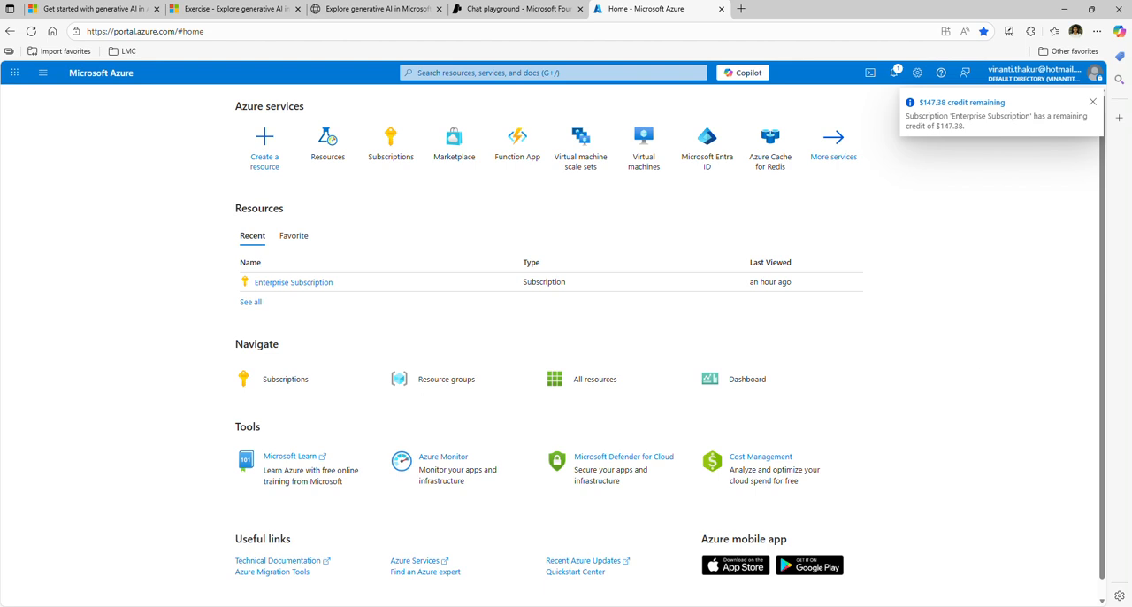
pyautogui.click(1094, 102)
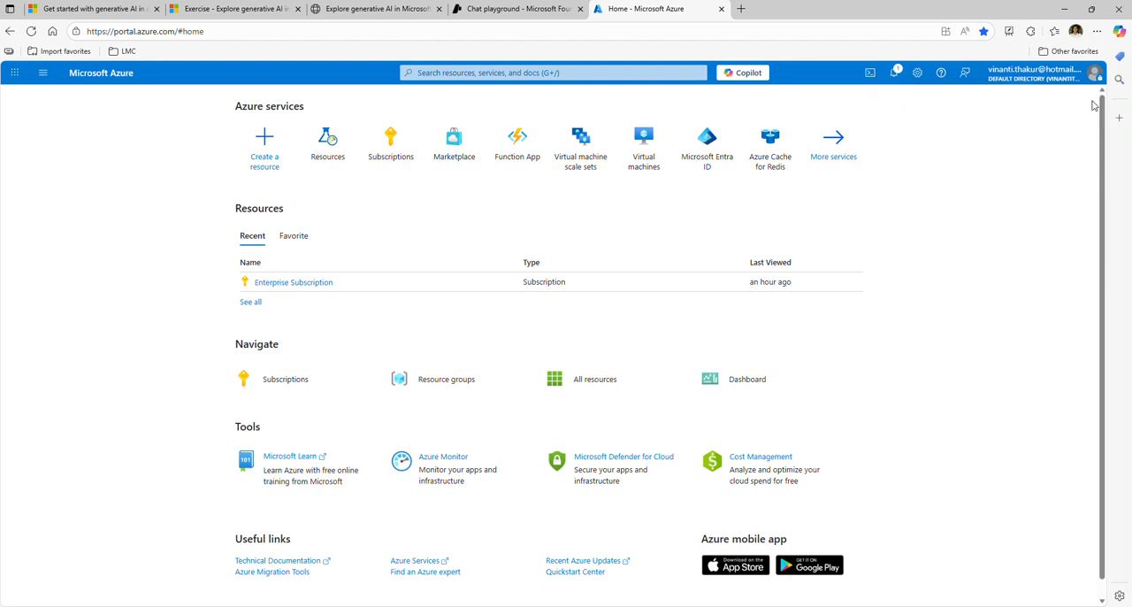
pyautogui.click(400, 11)
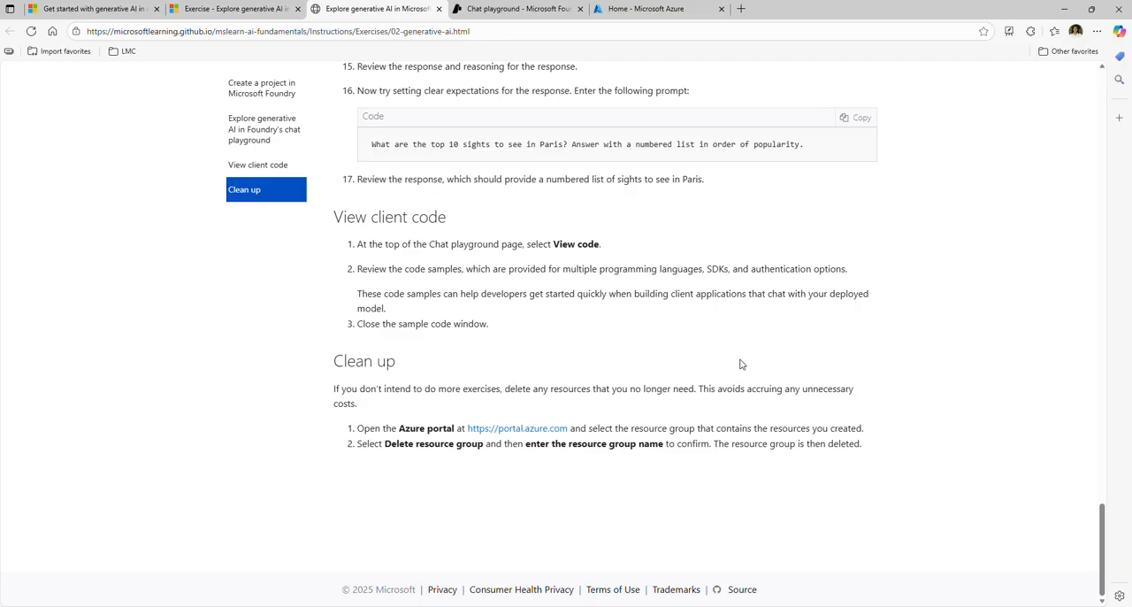
pyautogui.click(659, 13)
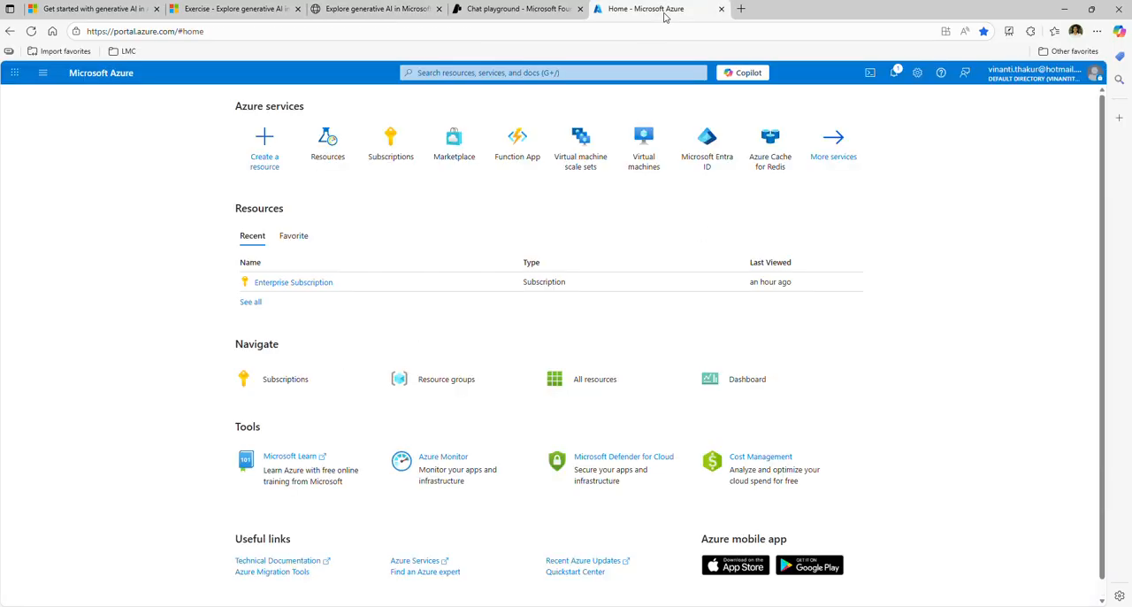
# Check the Resources list in the Azure portal and open the resource group that contains the exercise's Foundry resources
pyautogui.click(328, 157)
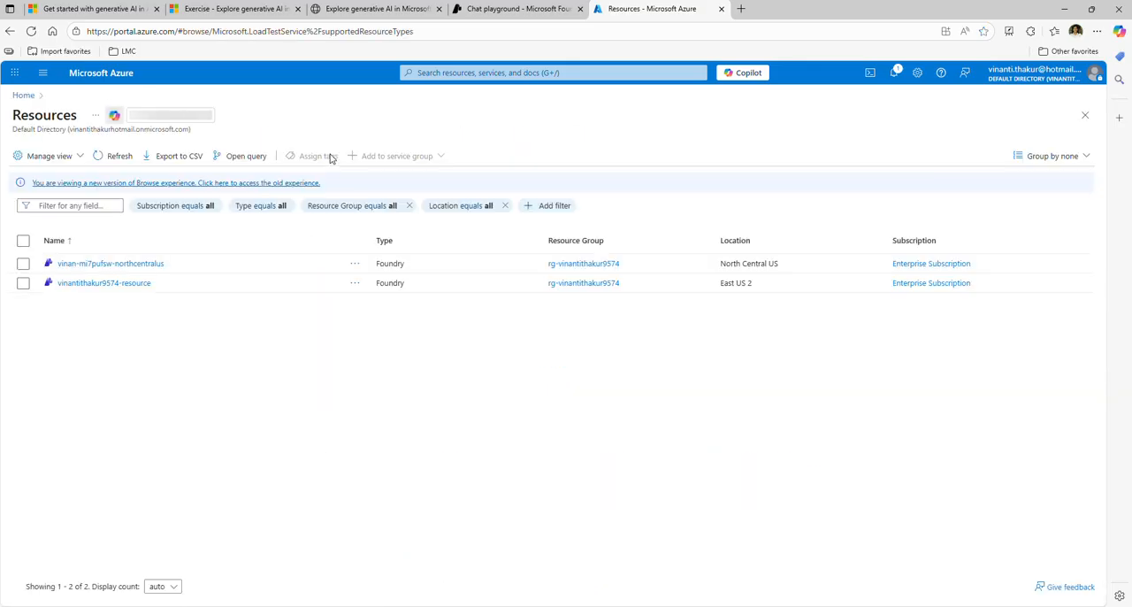
pyautogui.click(23, 96)
pyautogui.click(457, 382)
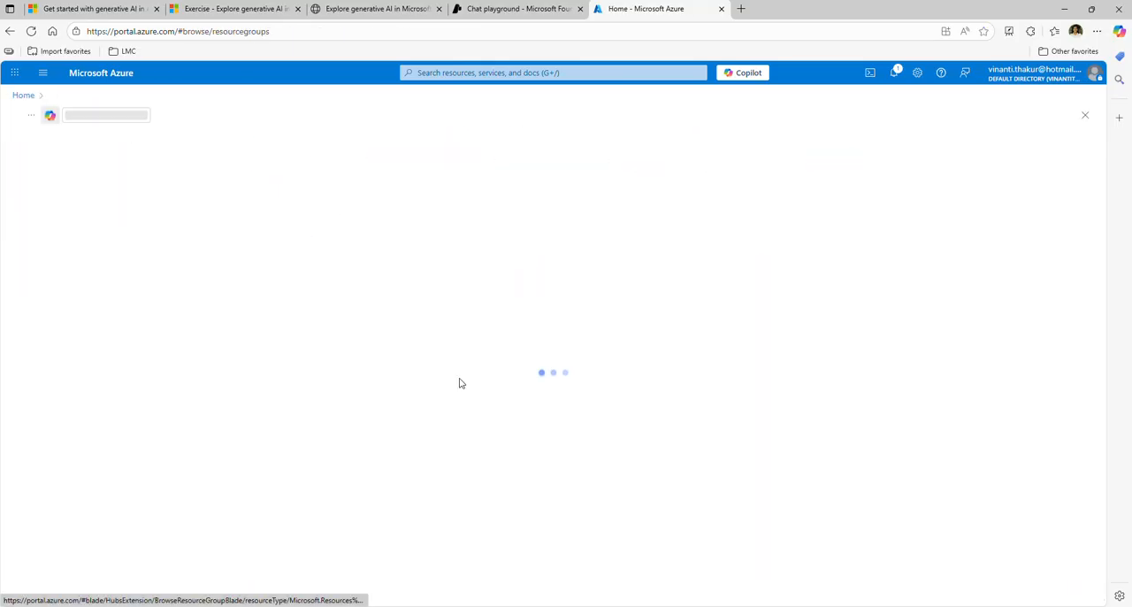
pyautogui.click(84, 263)
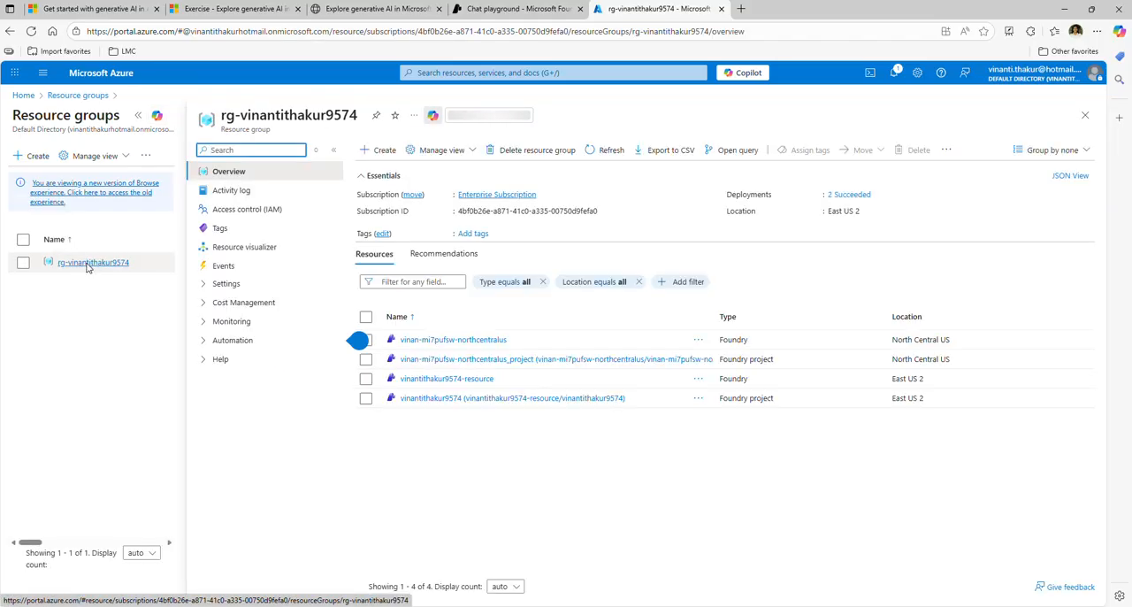
# Delete the exercise's resource group with all its dependent resources, entering the copied resource group name to confirm
pyautogui.click(545, 150)
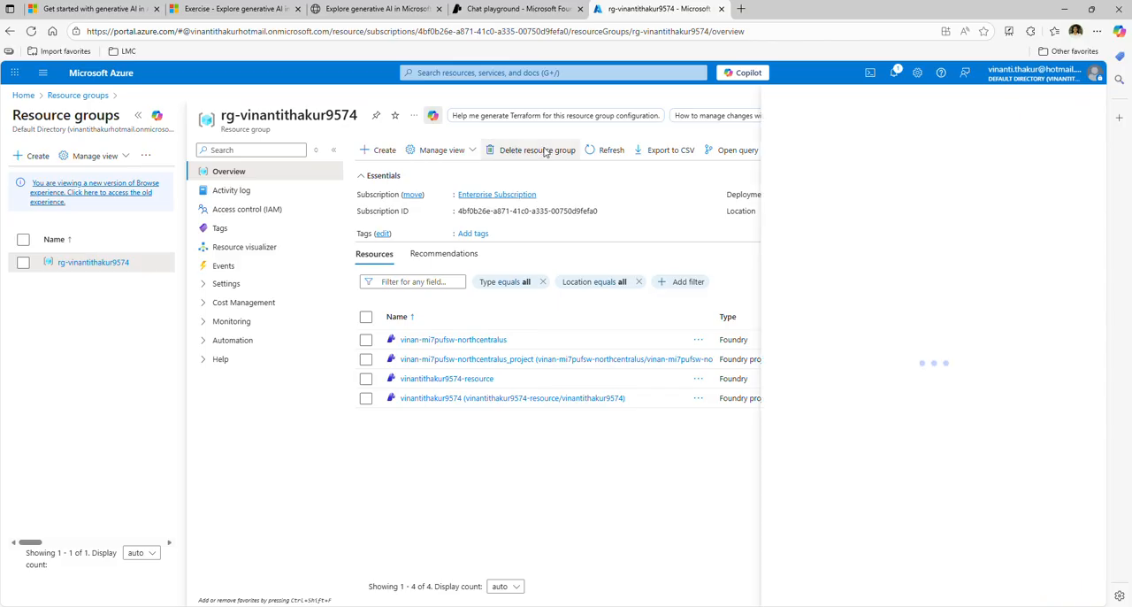
pyautogui.click(869, 181)
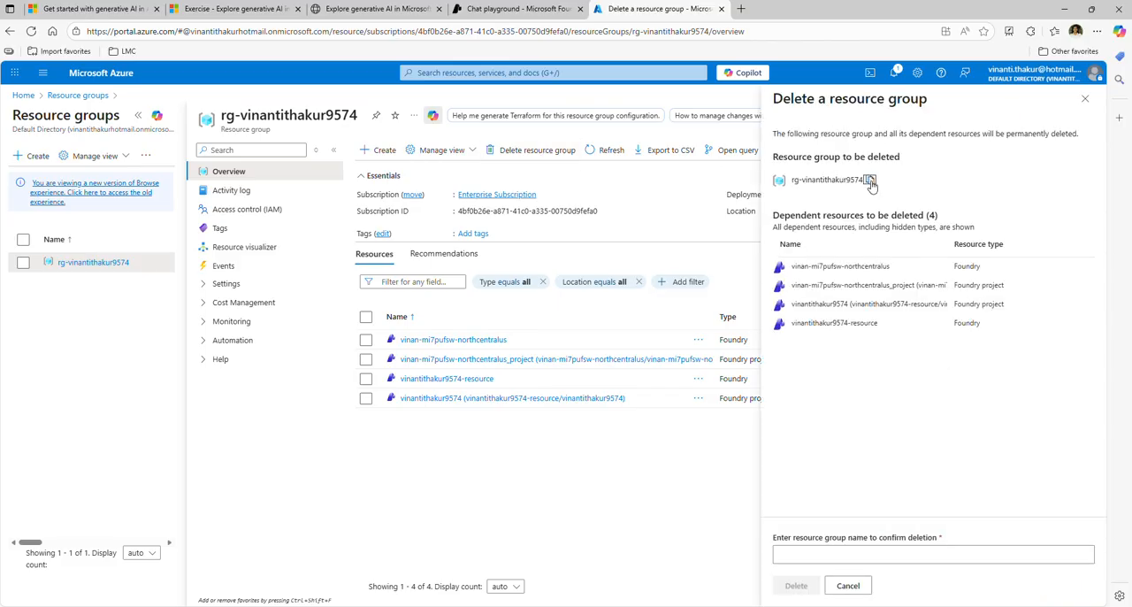
pyautogui.click(801, 552)
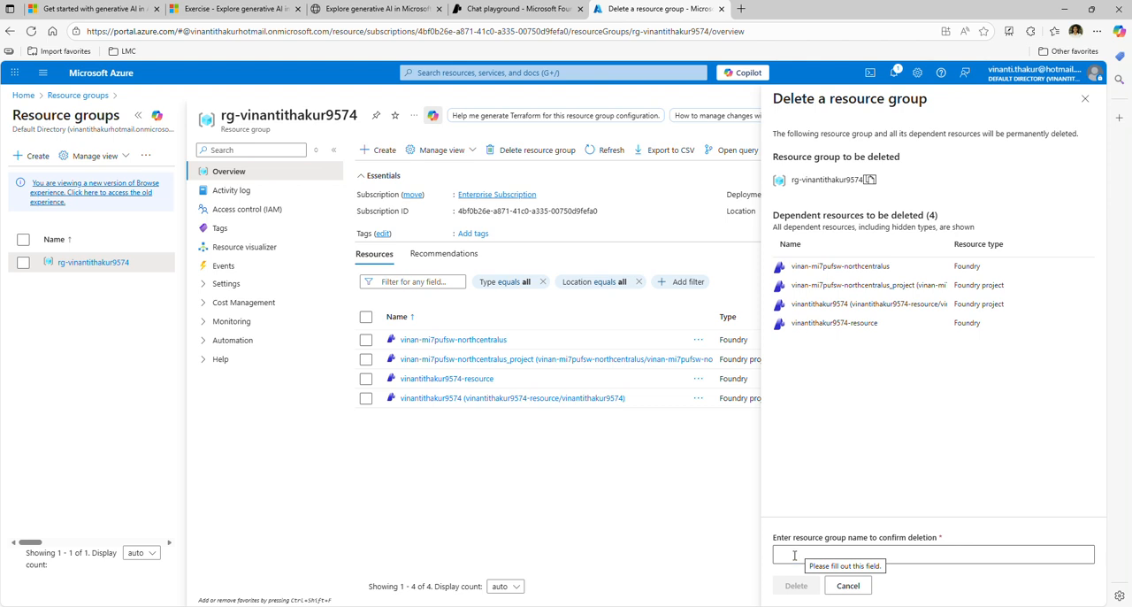
pyautogui.click(796, 554)
pyautogui.hotkey('ctrl', 'v')
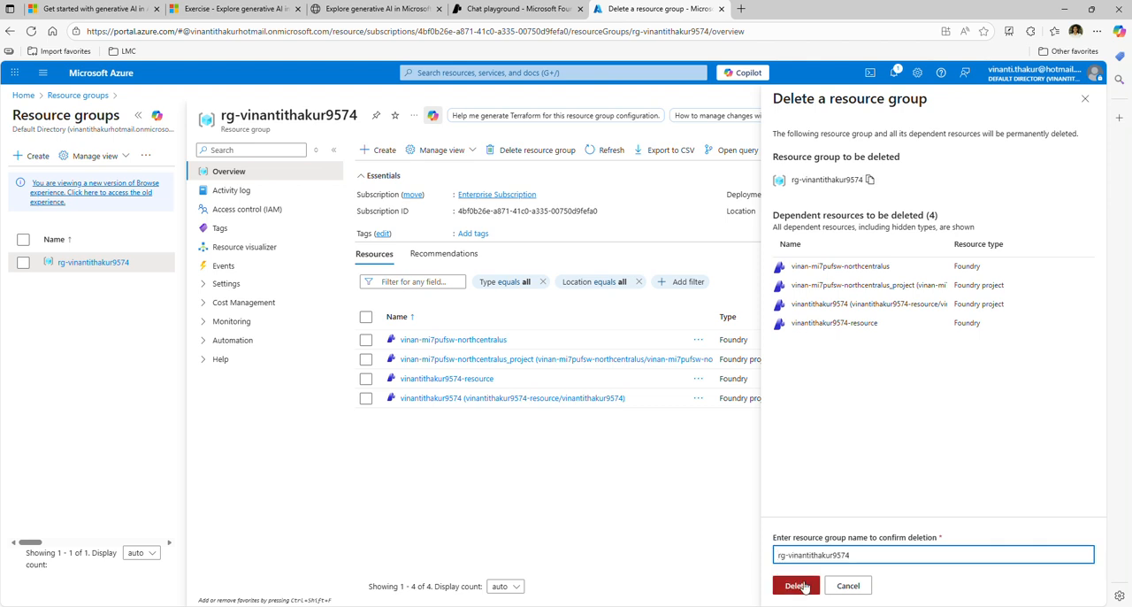
pyautogui.click(794, 586)
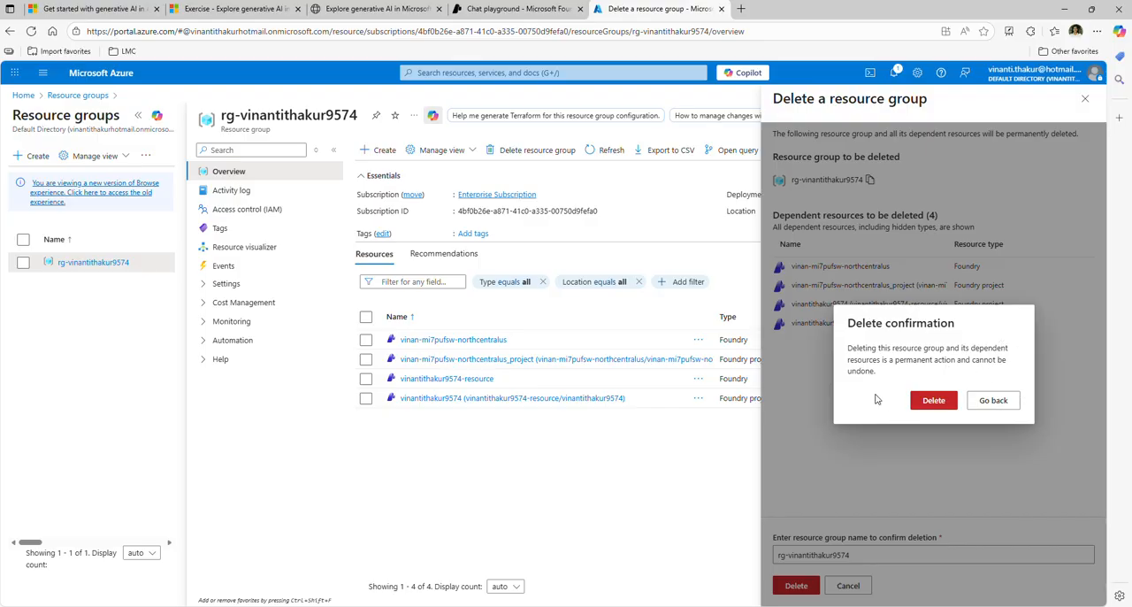
pyautogui.click(933, 401)
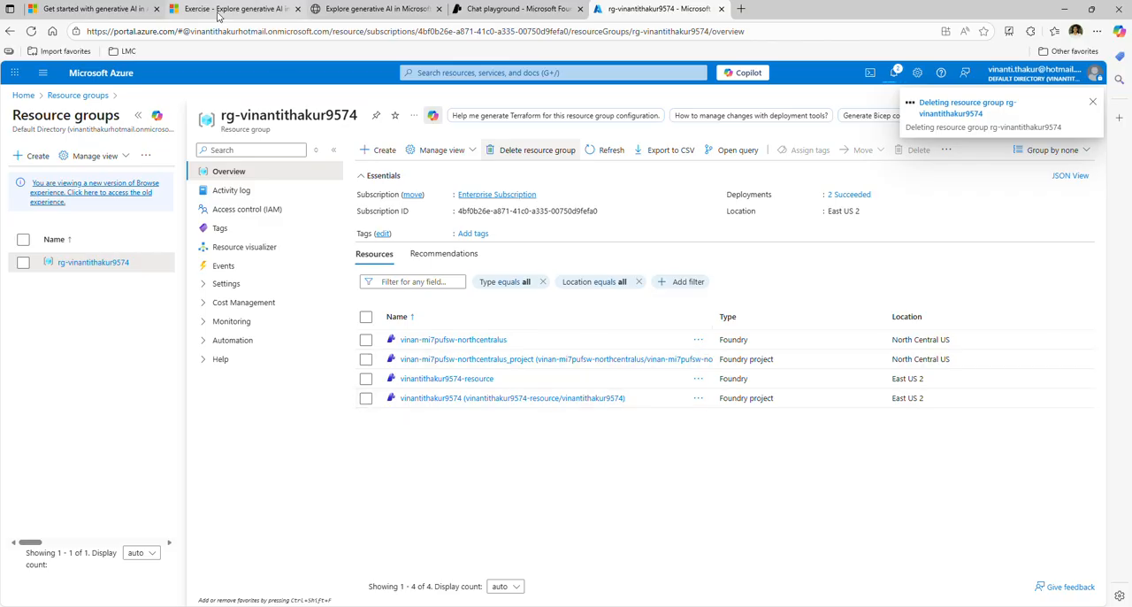
# Revisit the Learn module and exercise pages, and look back through the exercise instructions up to their introduction
pyautogui.click(133, 11)
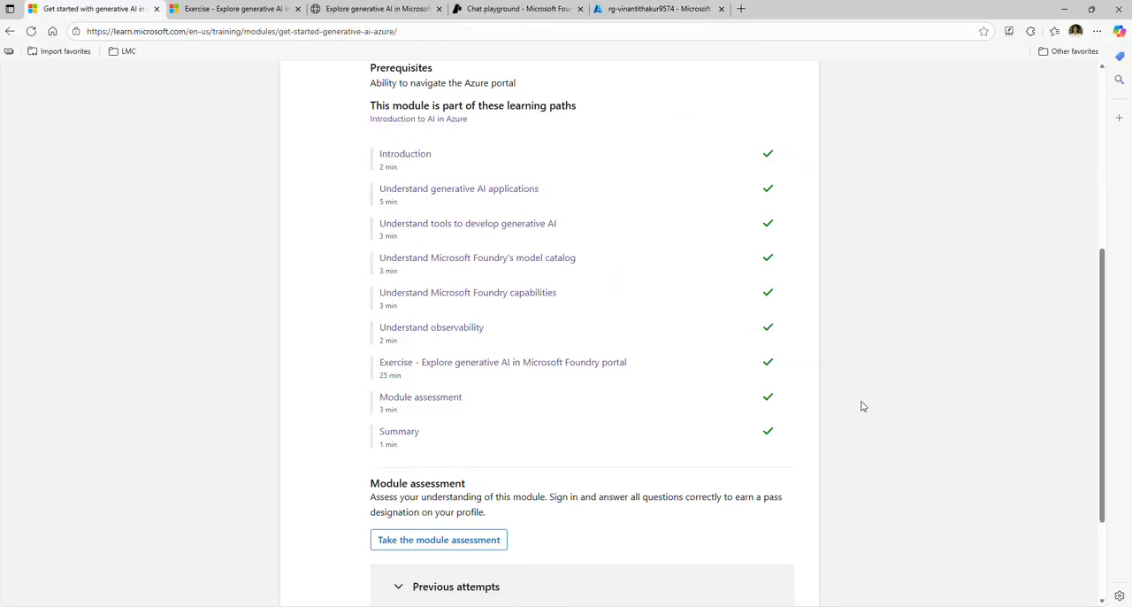
pyautogui.scroll(5, 863, 406)
pyautogui.click(265, 10)
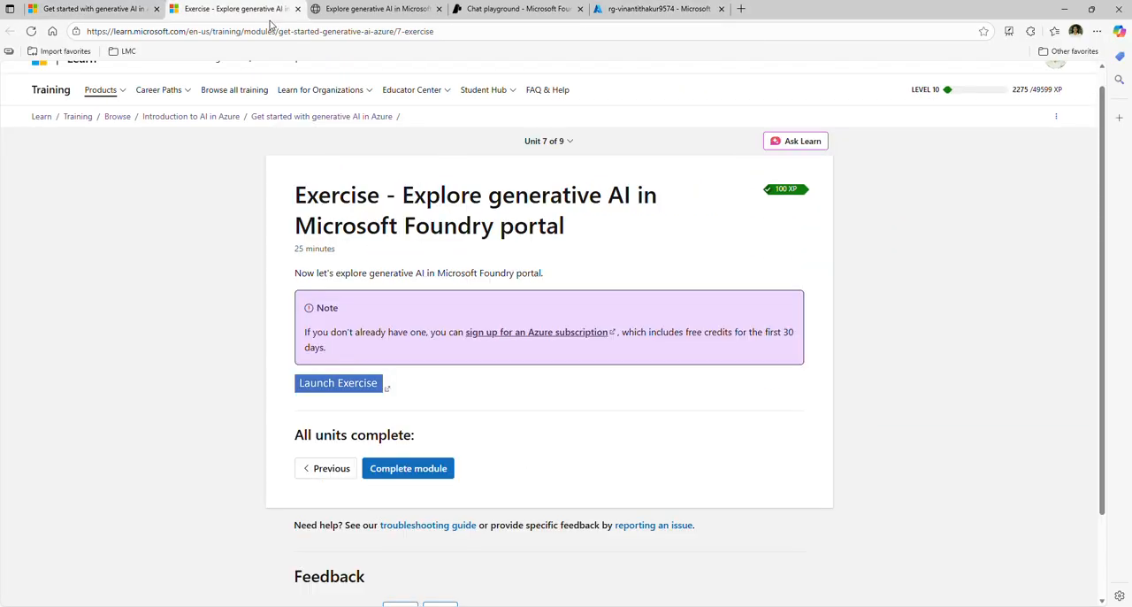
pyautogui.click(363, 10)
pyautogui.scroll(3, 381, 237)
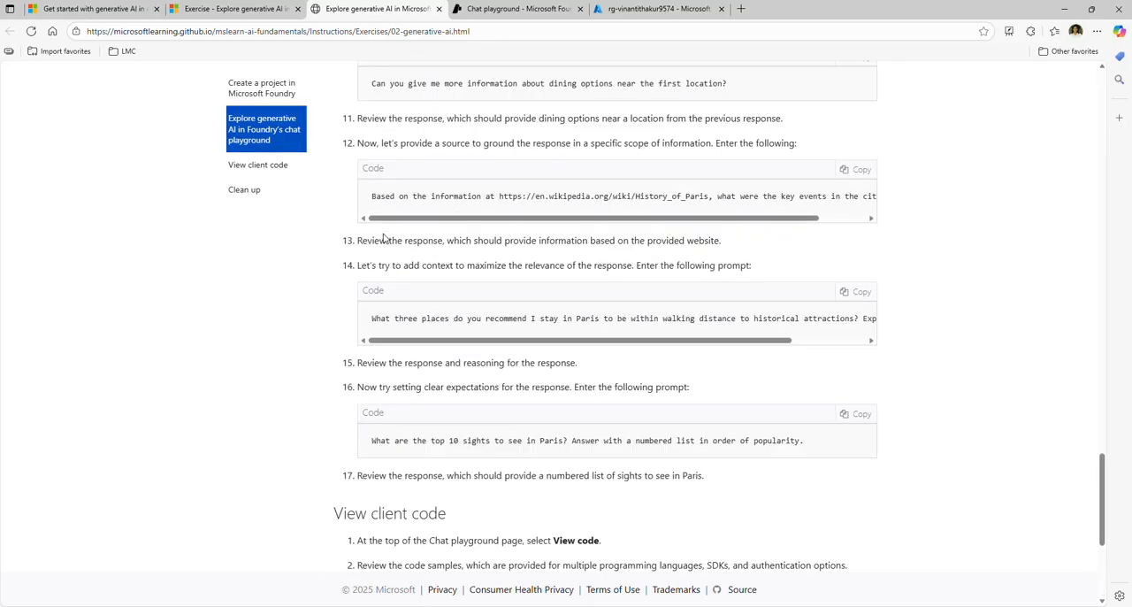
pyautogui.scroll(15, 383, 237)
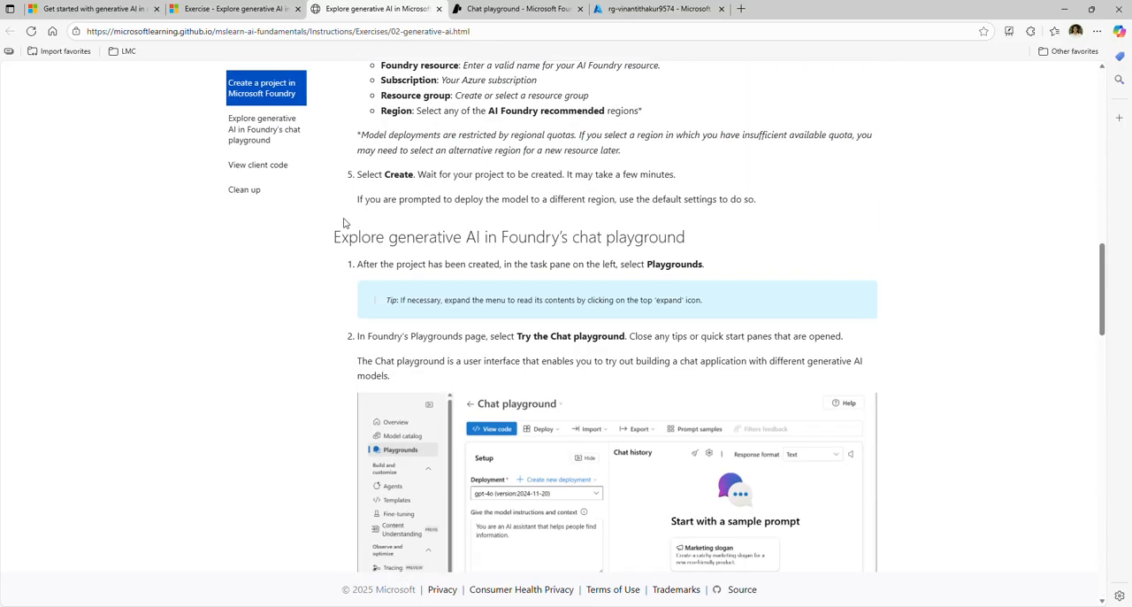
pyautogui.scroll(15, 344, 223)
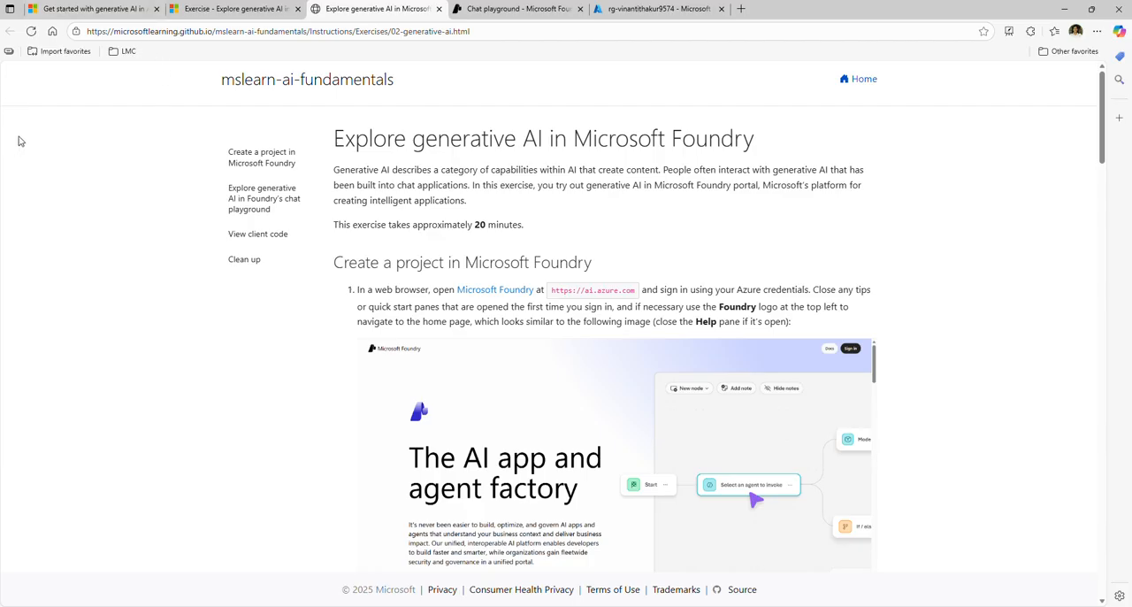
# Review the "Get started with generative AI in Azure" module overview and the completion marks of its units
pyautogui.click(78, 10)
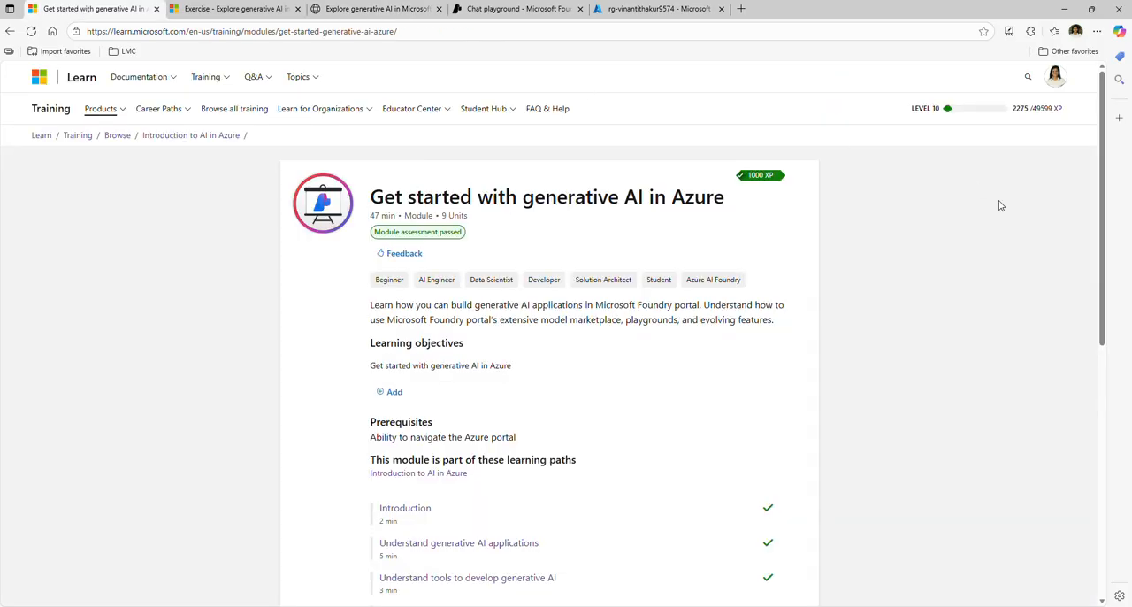
pyautogui.scroll(-2, 962, 380)
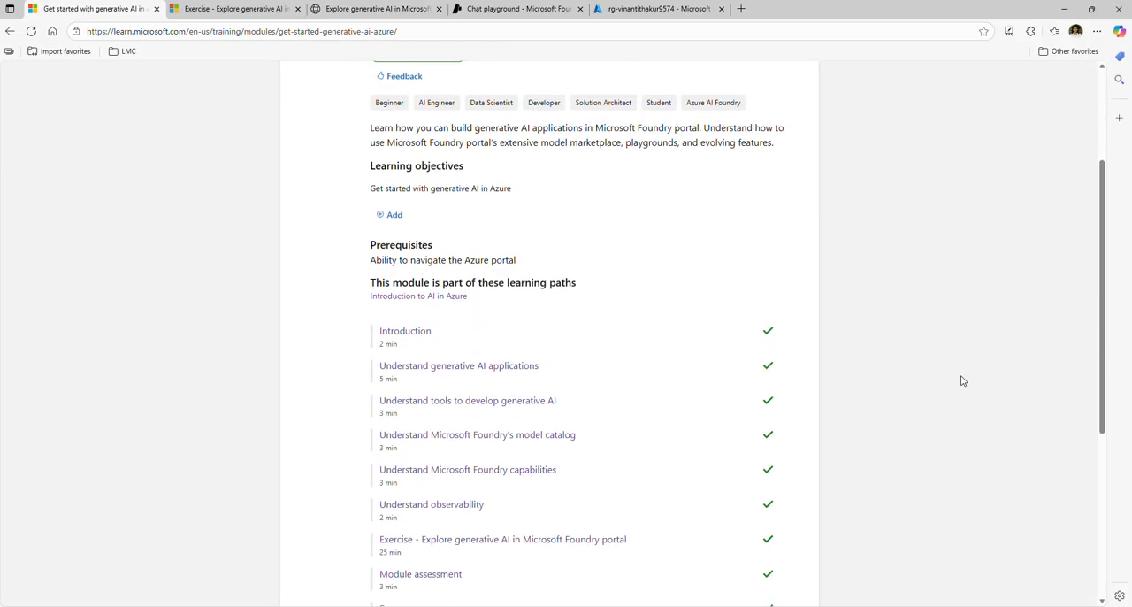
pyautogui.scroll(-1, 963, 380)
pyautogui.scroll(2, 963, 380)
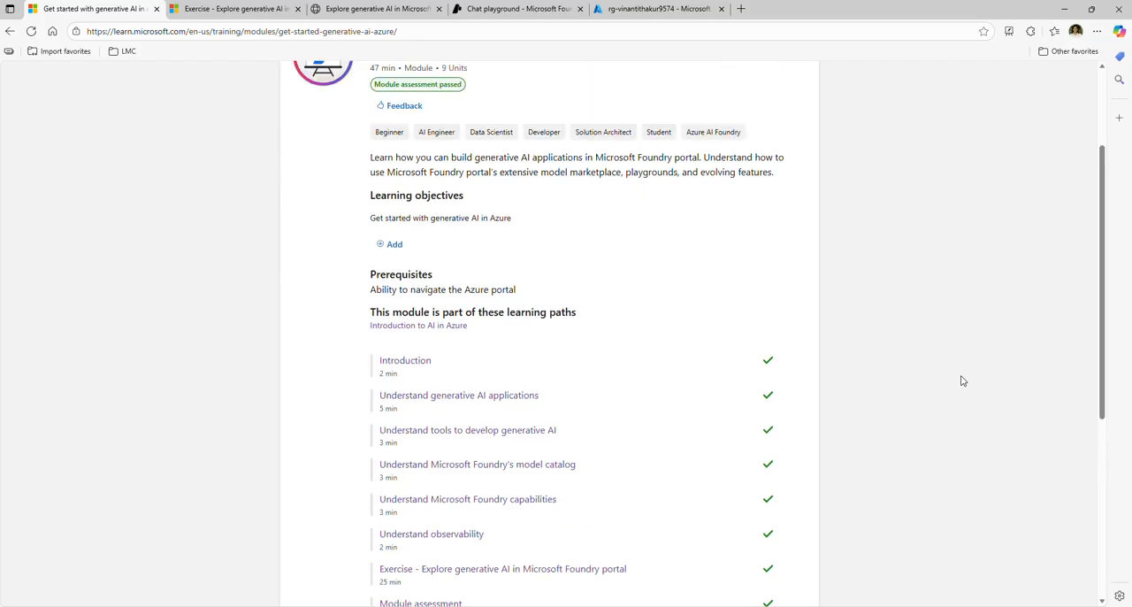
pyautogui.scroll(2, 963, 380)
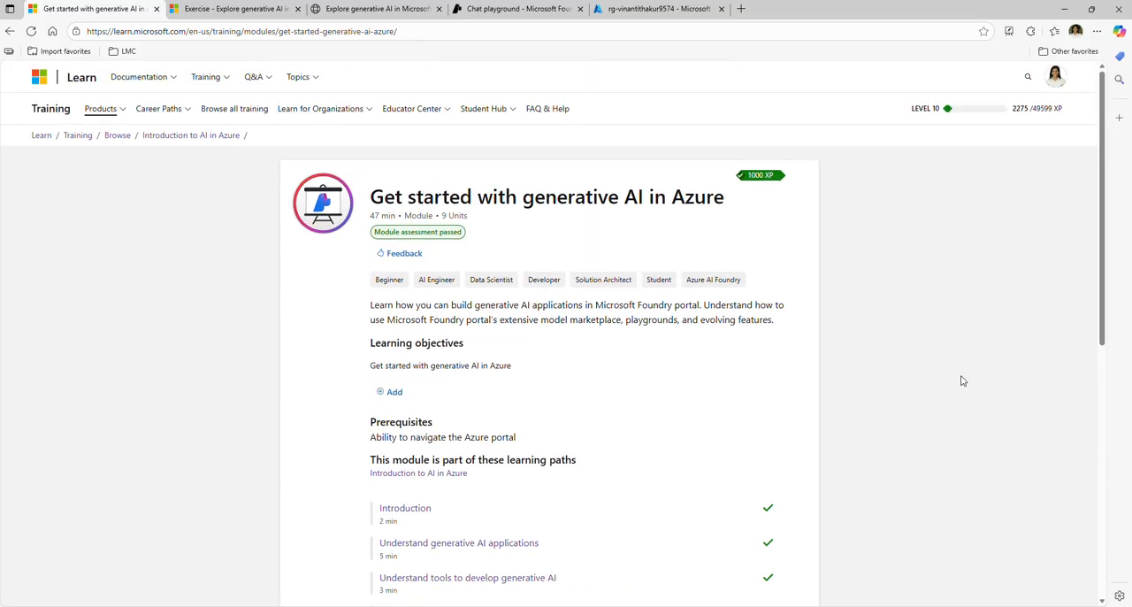